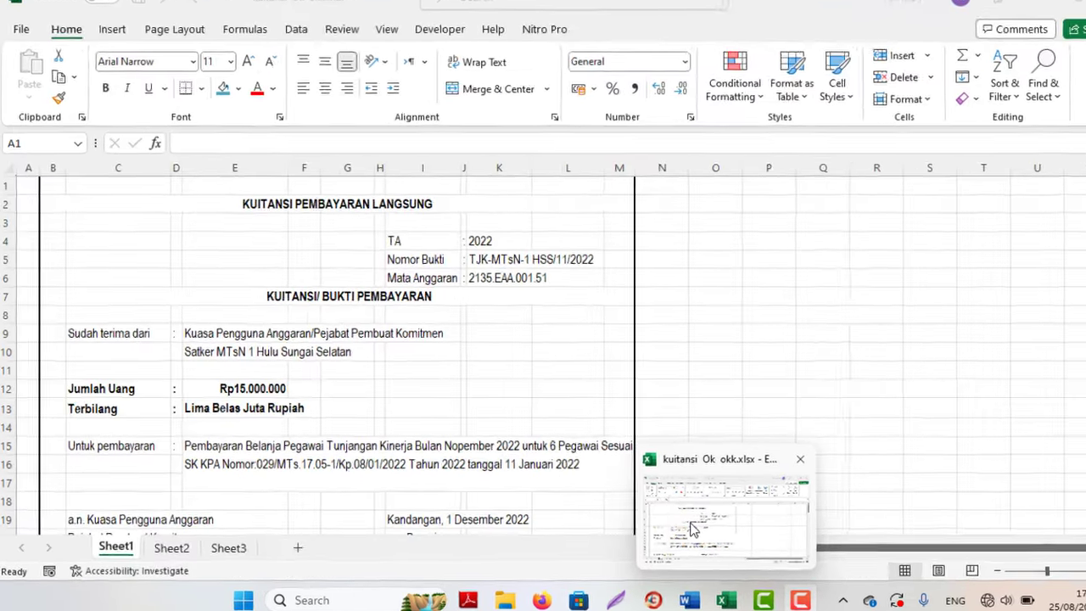
Bring up the receipt workbook and compare the Rp15.000.000 in E12 with its spelled-out text in E13
click(679, 530)
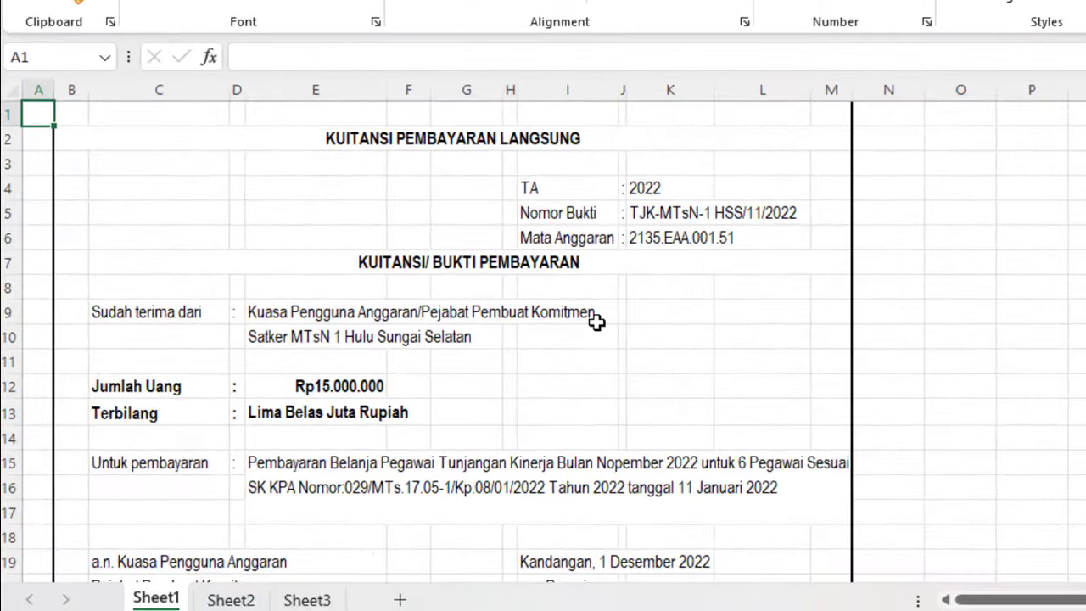
click(161, 413)
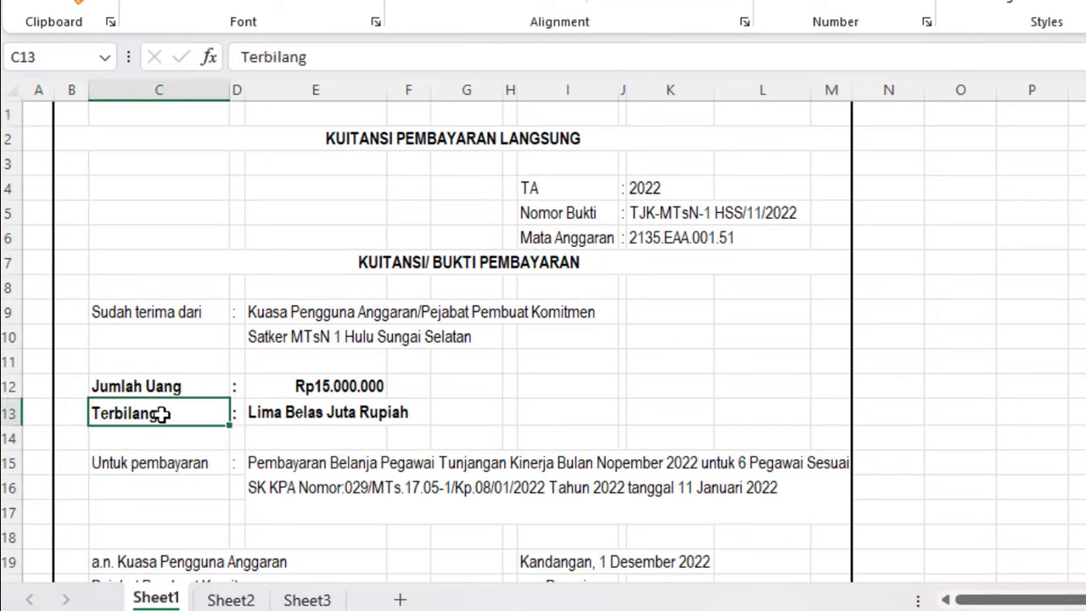
click(273, 413)
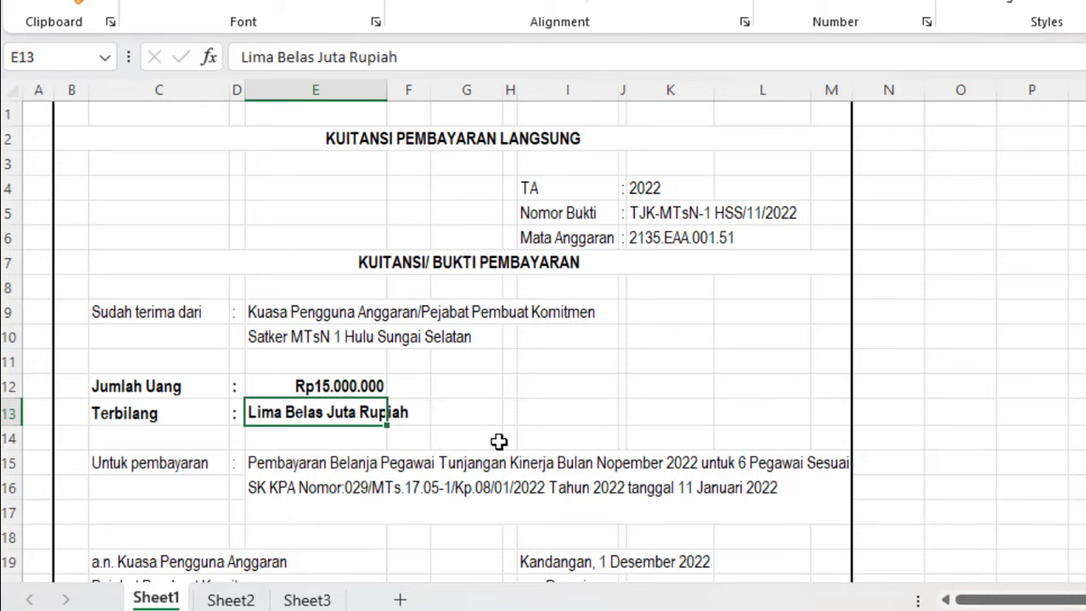
click(316, 385)
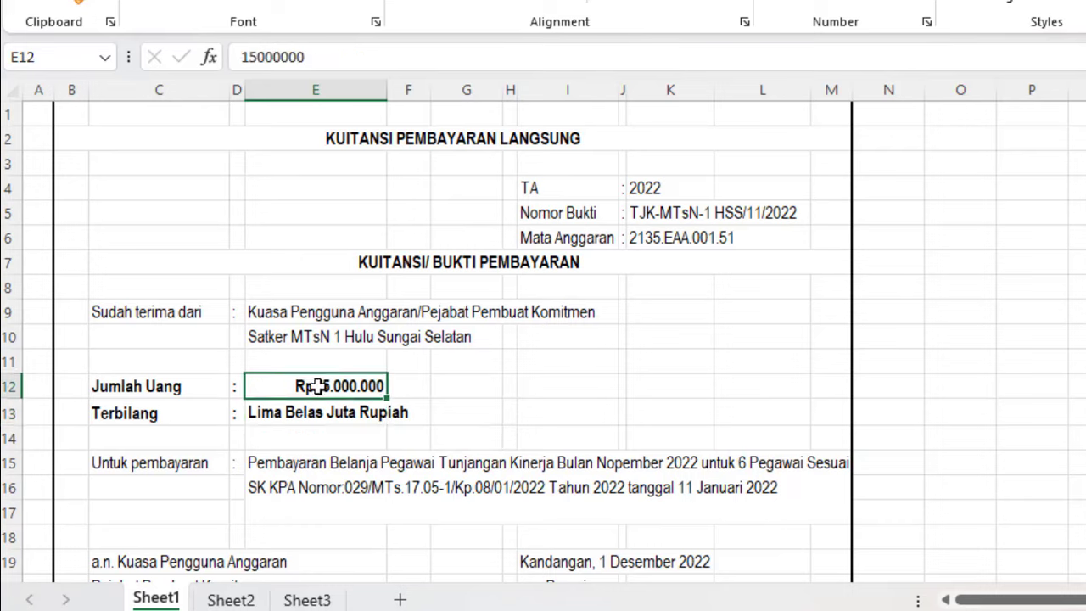
click(352, 413)
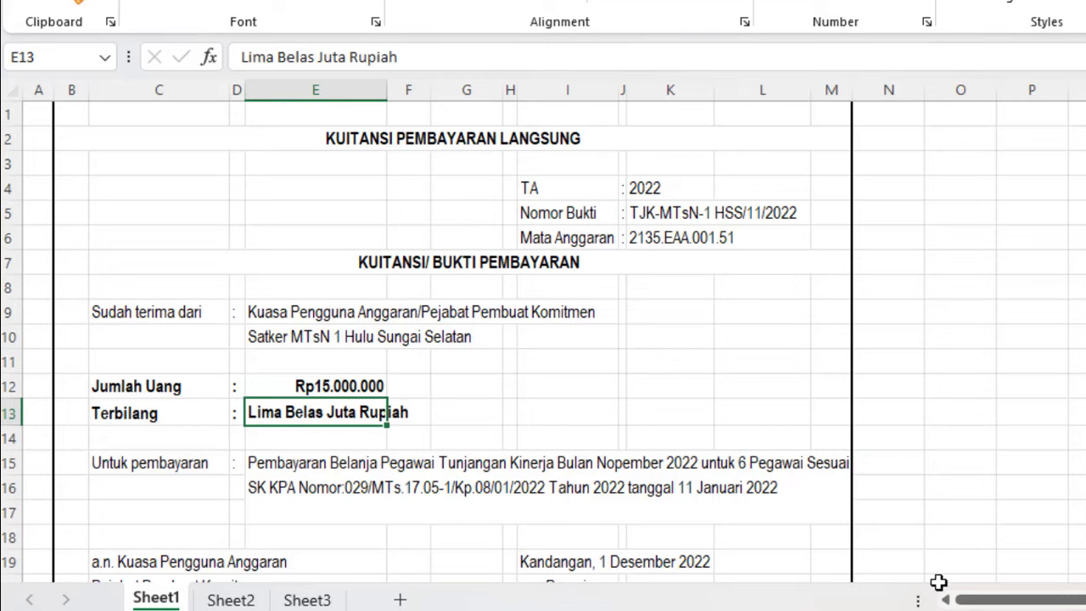
Return to the Word notes and scroll down to the numbered terbilang.xla download and install steps
mouse_move(939, 582)
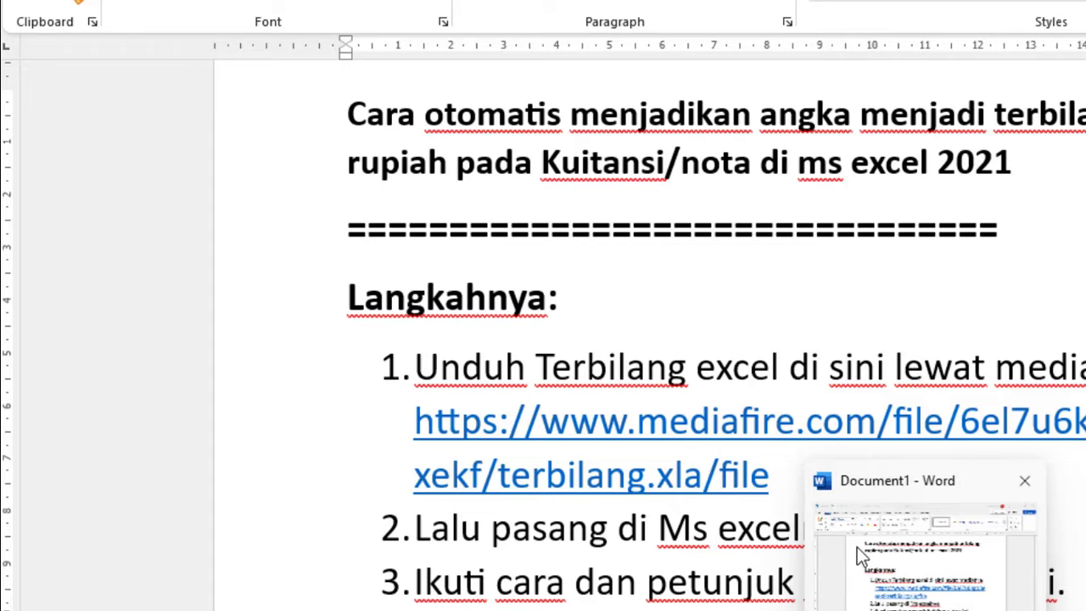
click(856, 547)
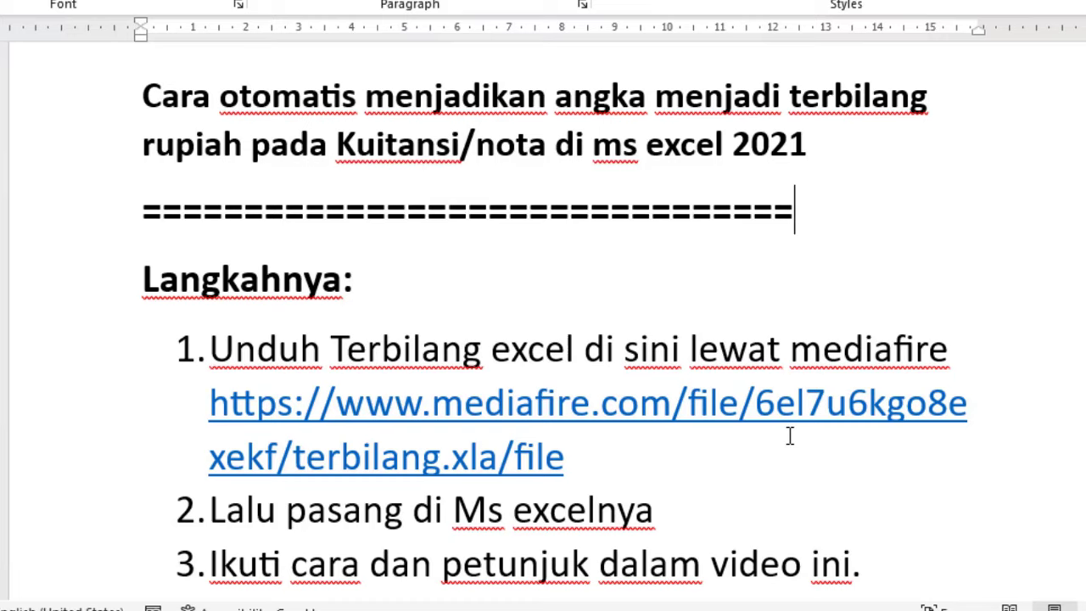
scroll(789, 435, down, 3)
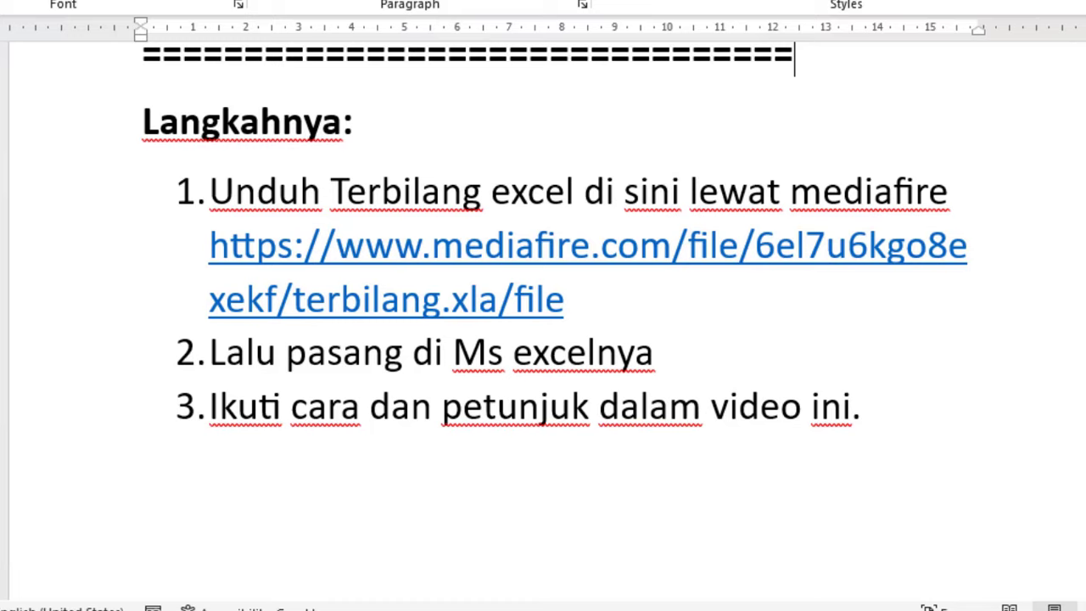
Go to New Volume (D:), filter by Today, and open the Latihan Kuitansi folder
mouse_move(471, 604)
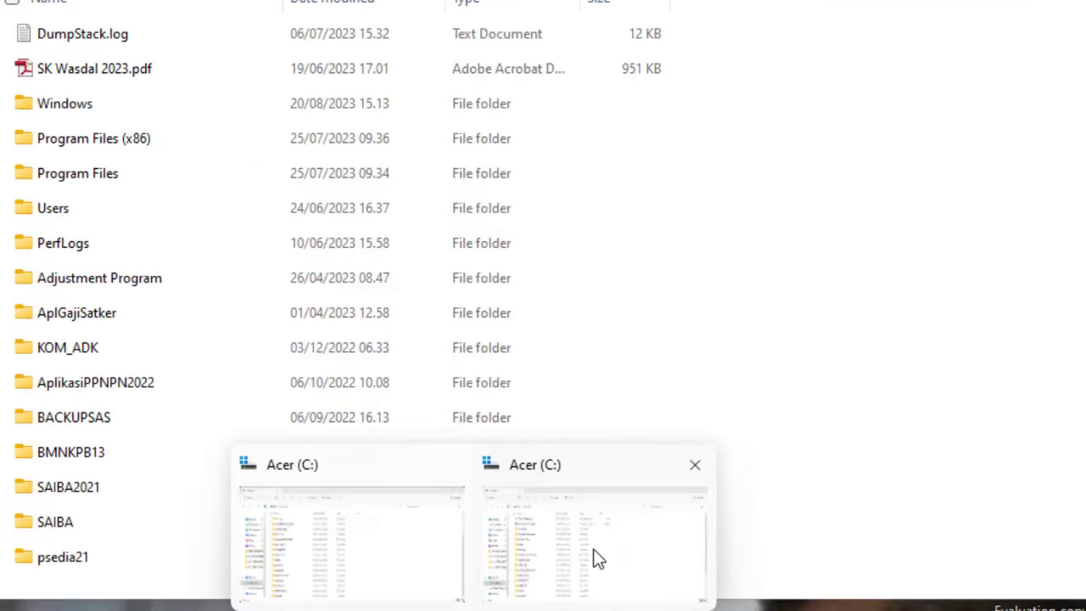
click(662, 564)
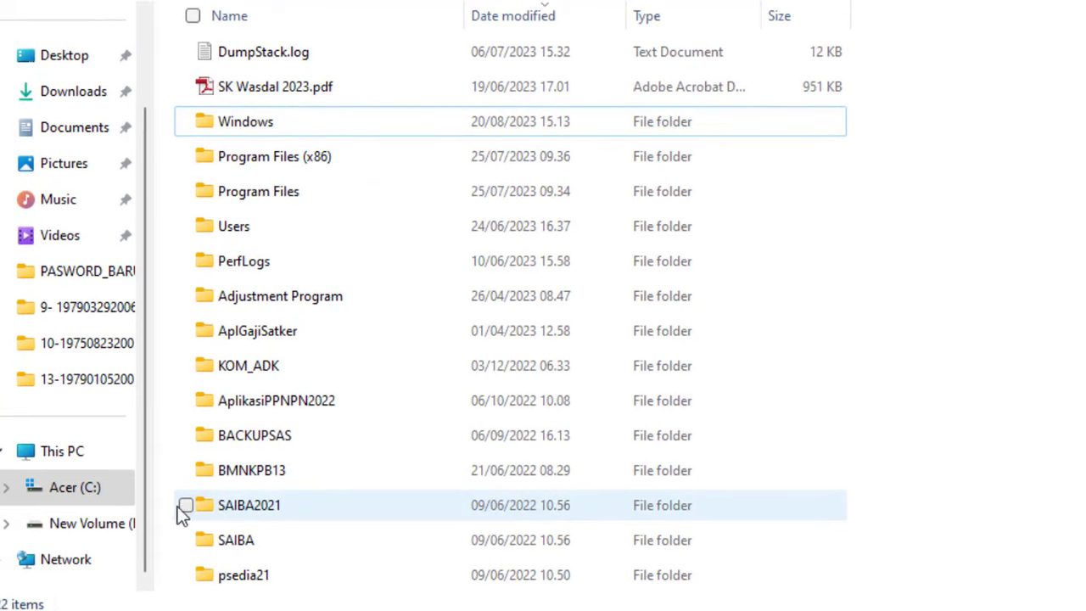
click(85, 537)
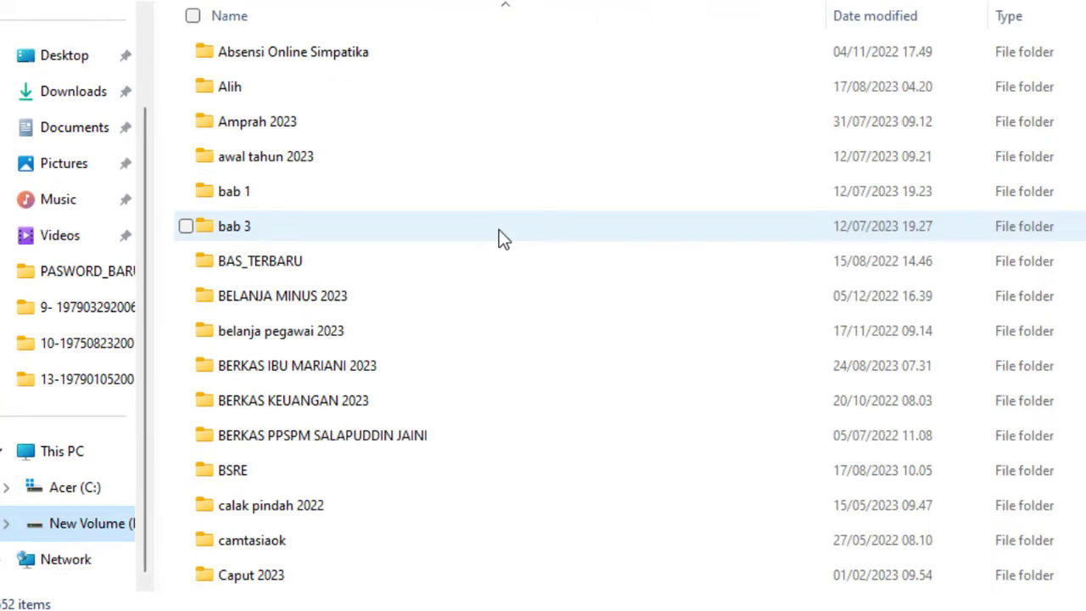
click(978, 17)
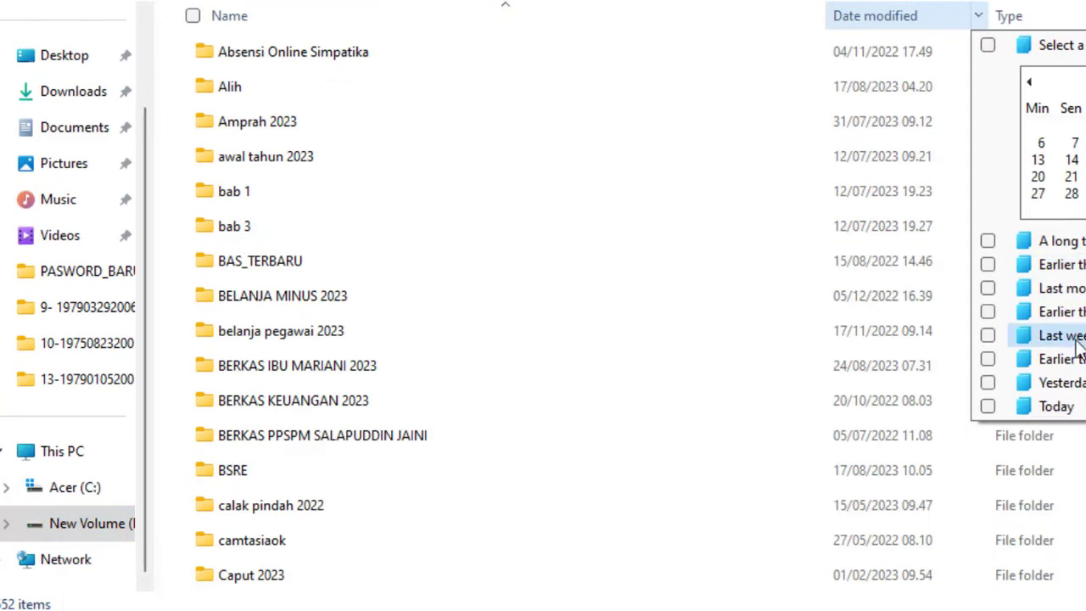
click(1045, 407)
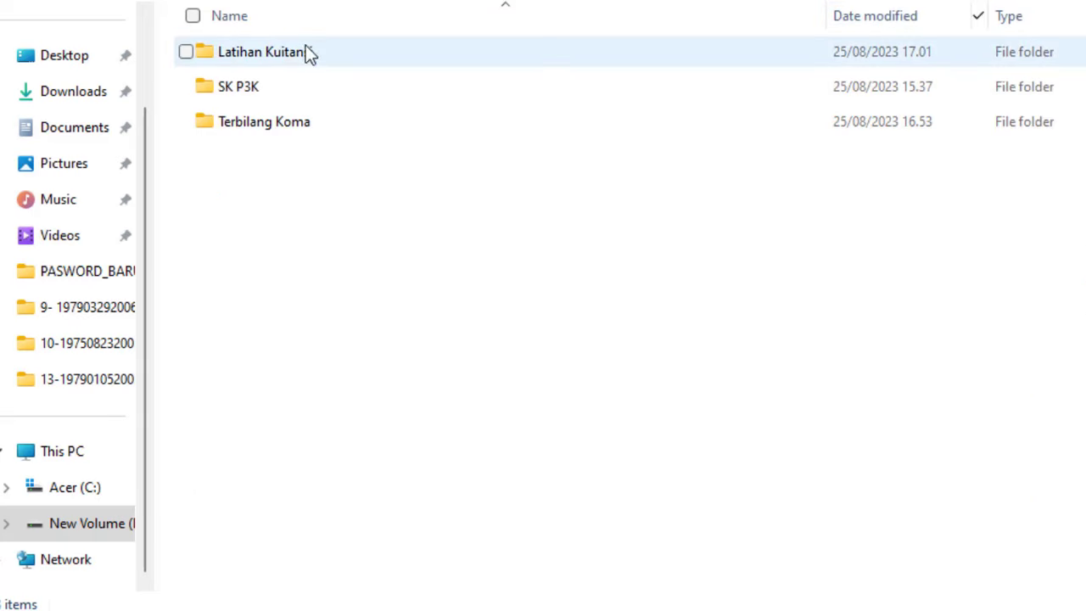
double_click(248, 61)
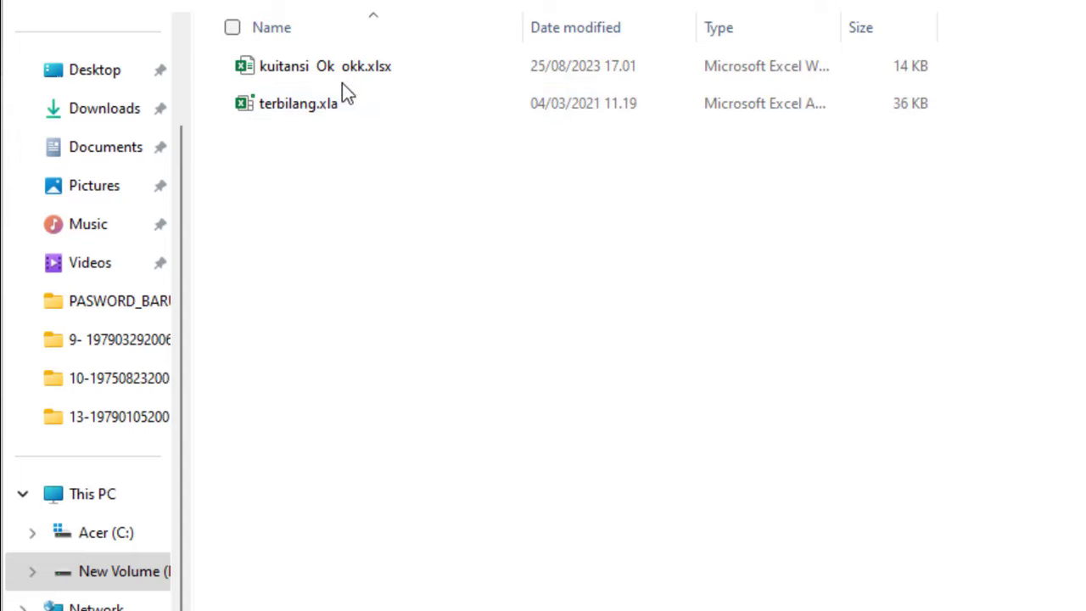
Copy the terbilang.xla add-in file
click(322, 111)
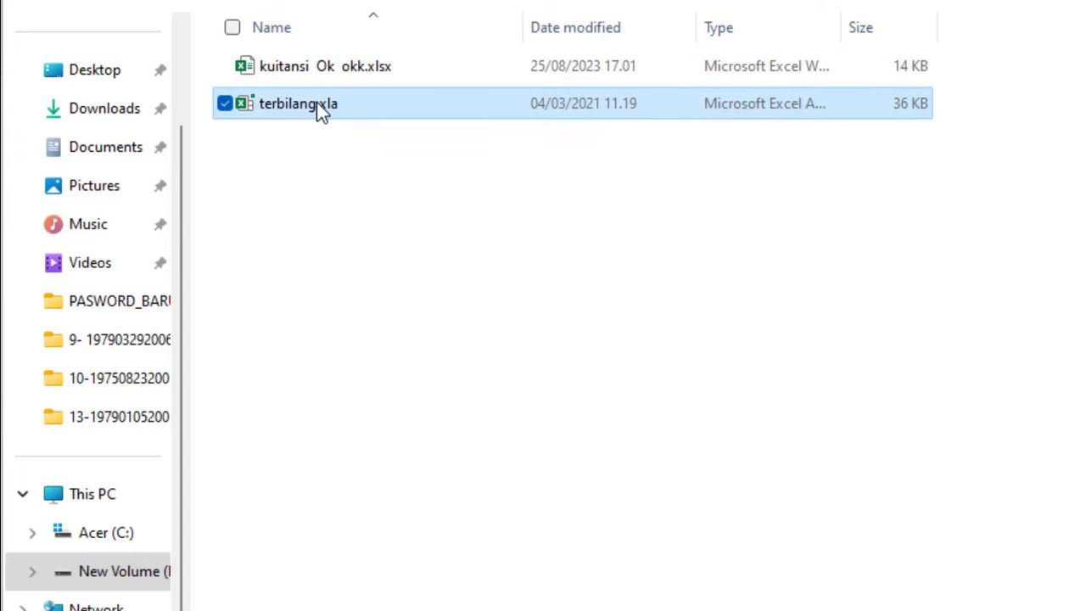
right_click(317, 105)
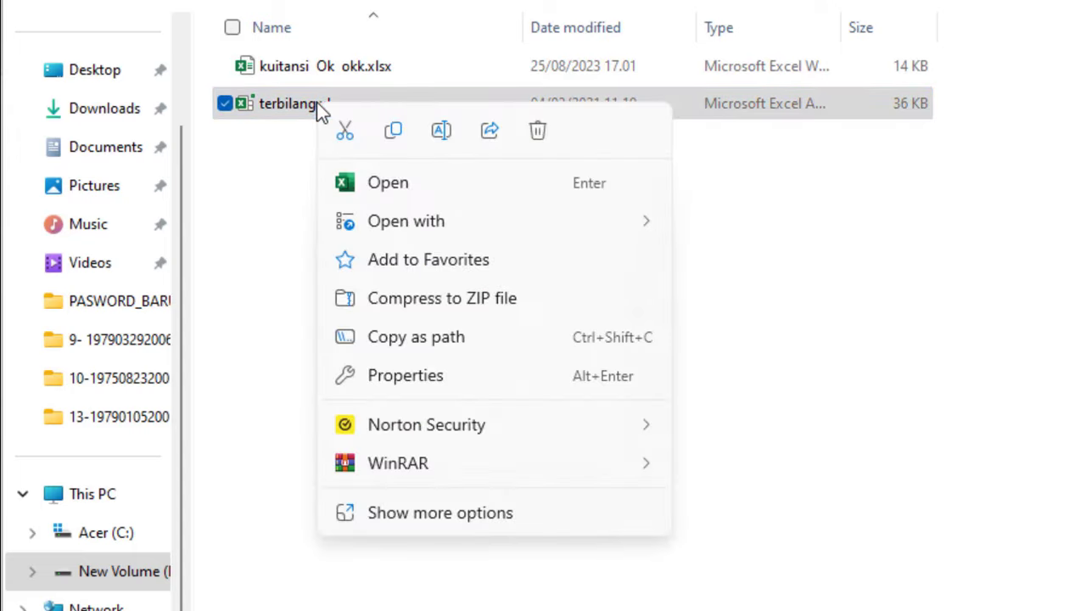
click(394, 134)
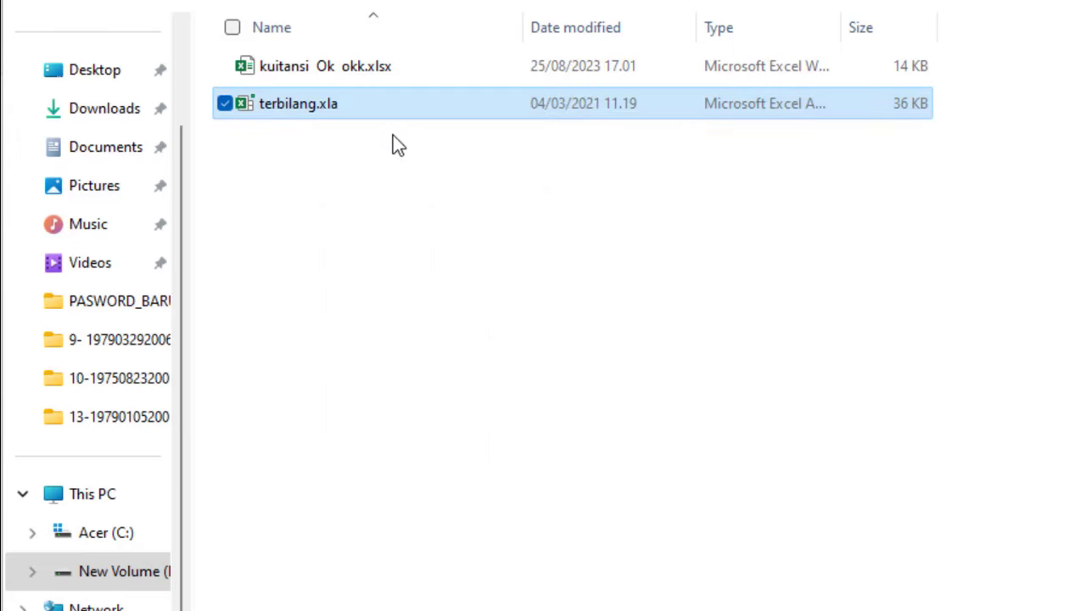
Paste terbilang.xla into the root of Acer (C:), granting administrator permission
click(122, 543)
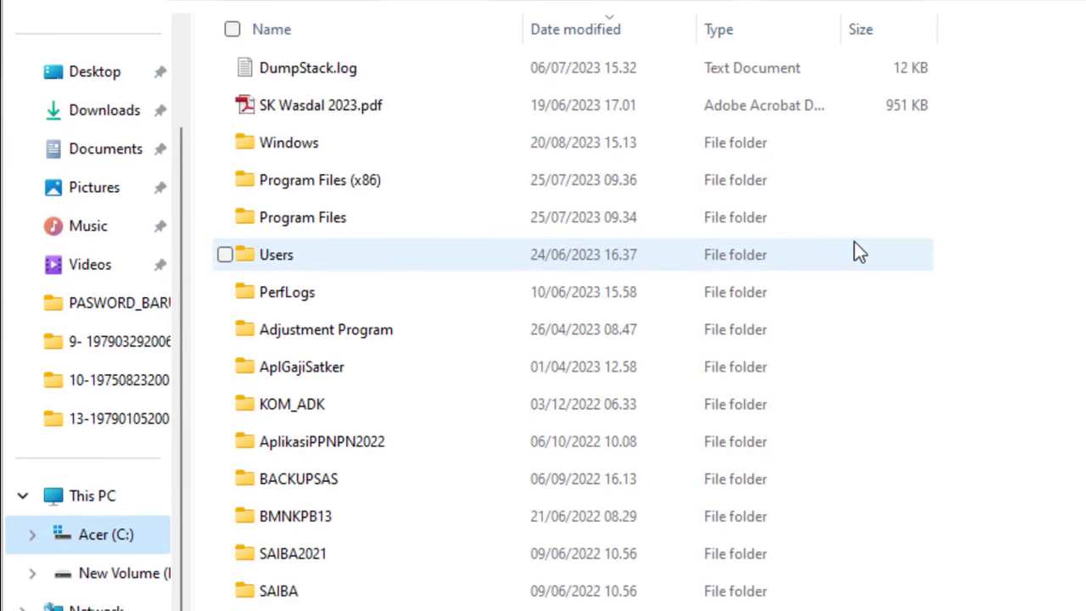
key(ctrl+v)
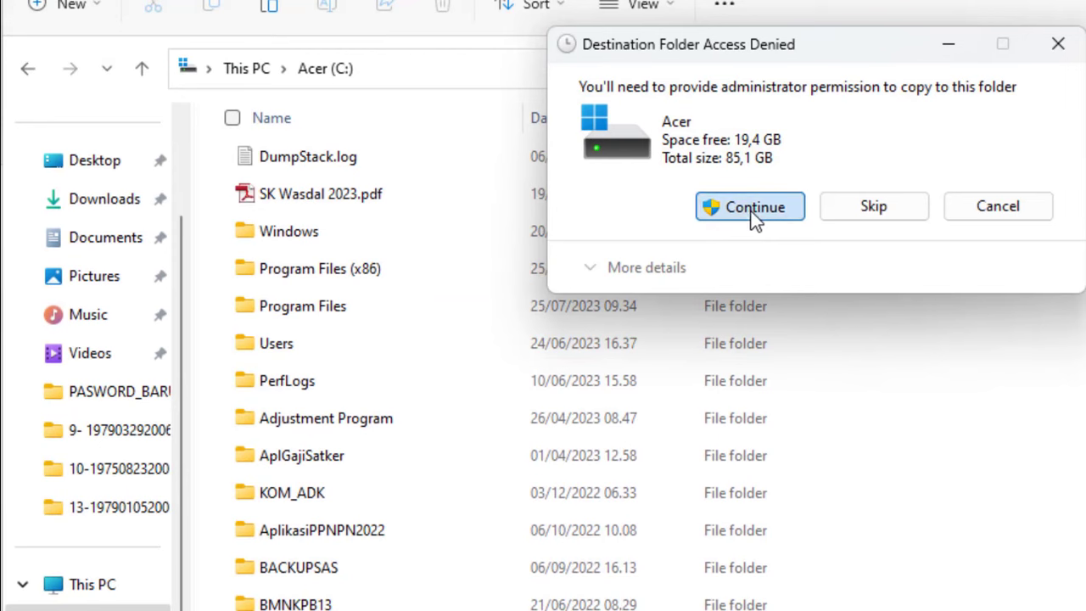
click(750, 212)
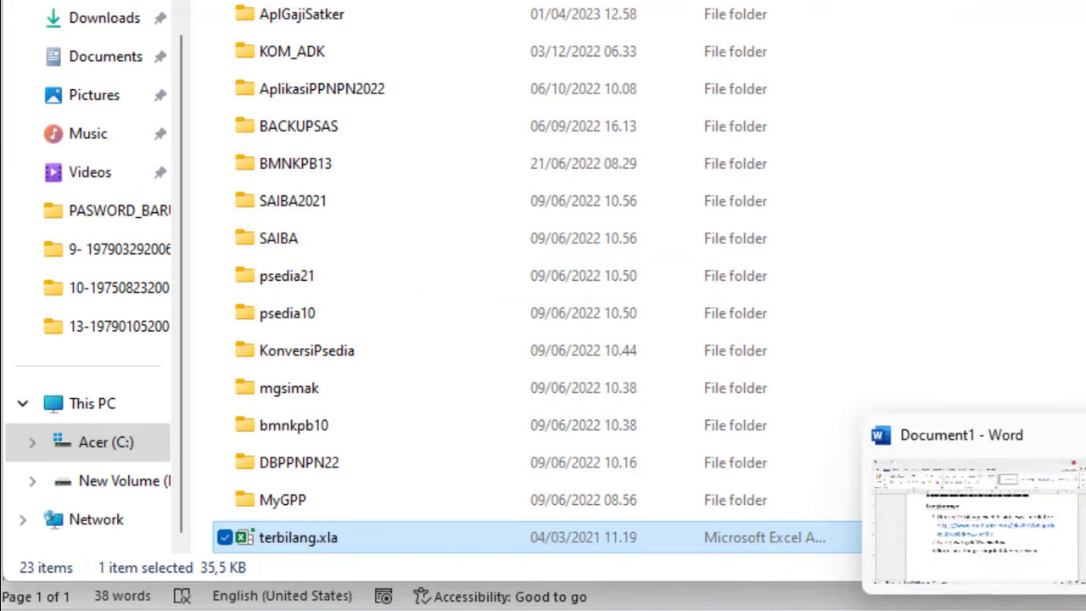
In Excel Options > Add-ins, open the Excel Add-ins manager and its Browse window
mouse_move(1001, 610)
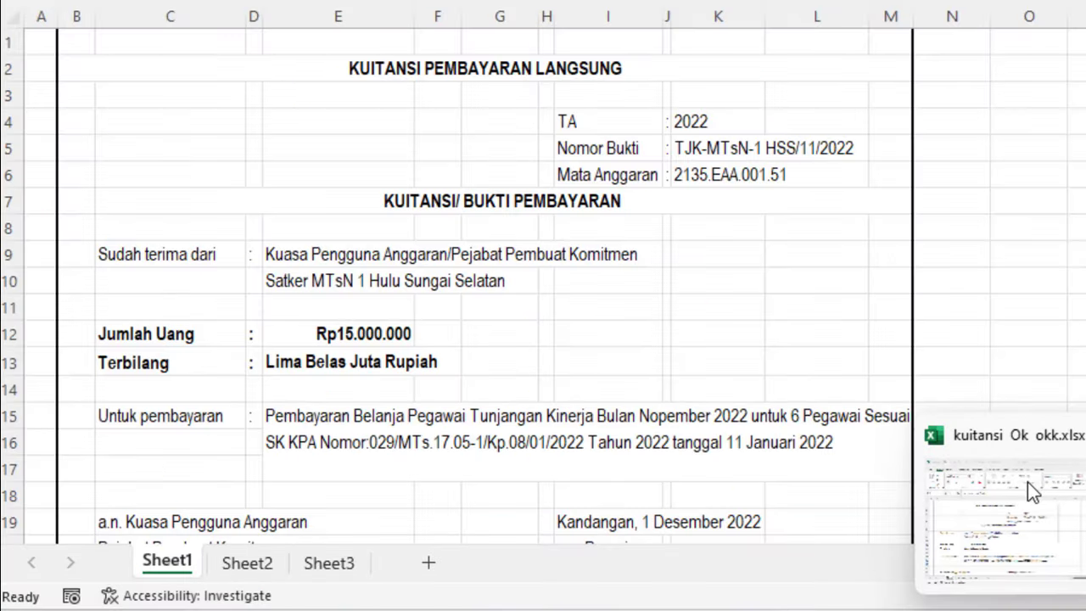
click(1027, 481)
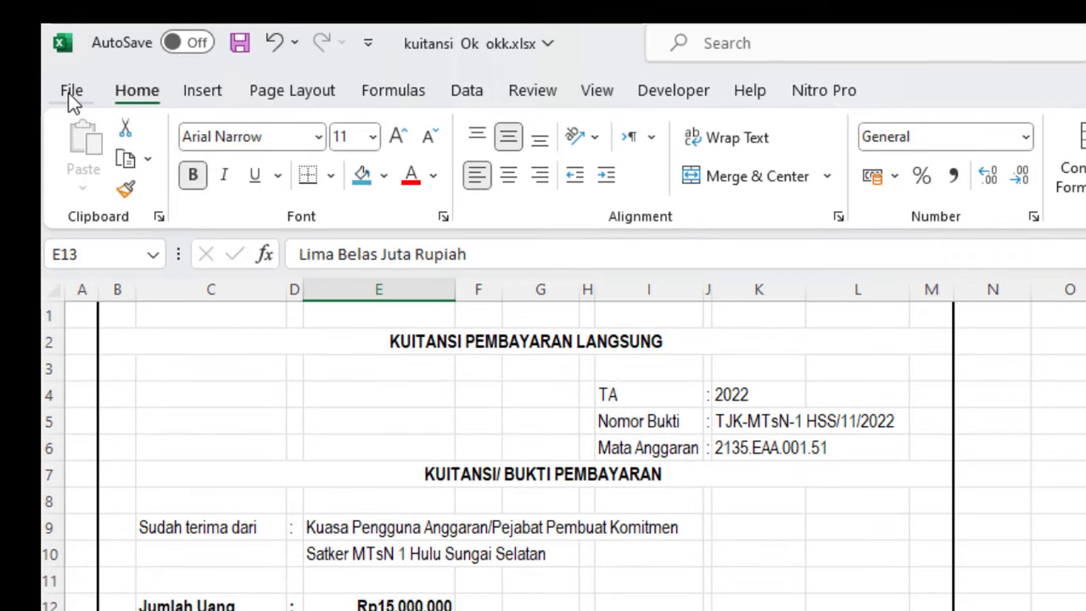
click(71, 91)
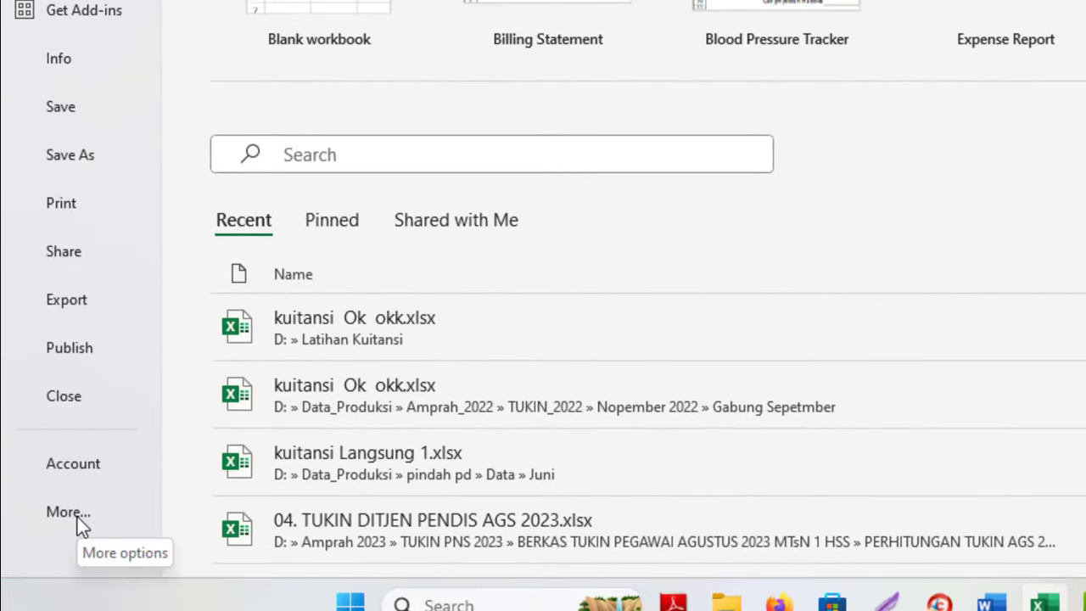
click(77, 516)
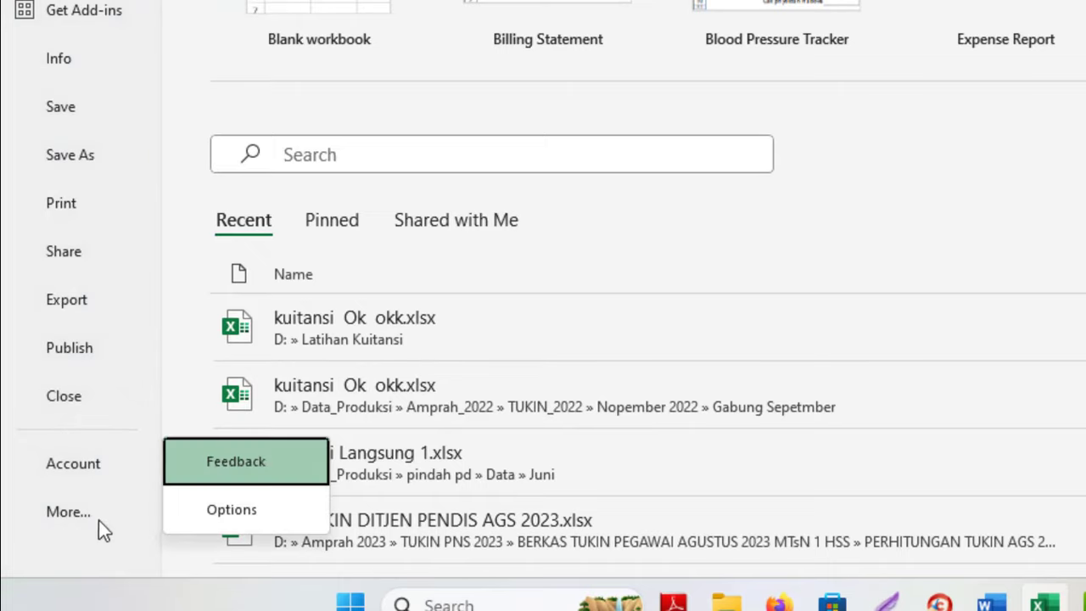
click(238, 514)
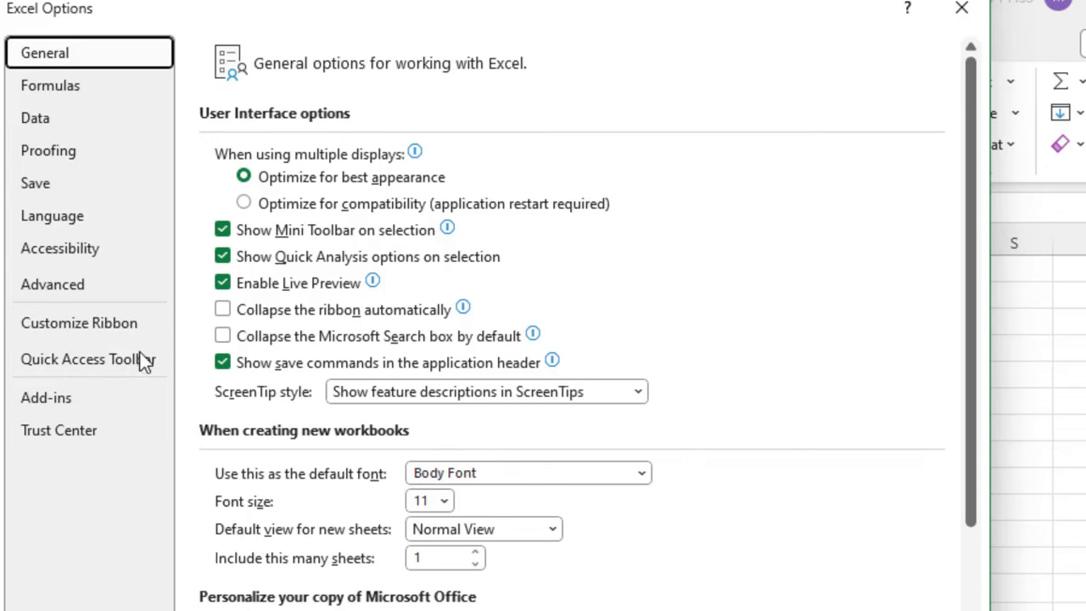
click(67, 399)
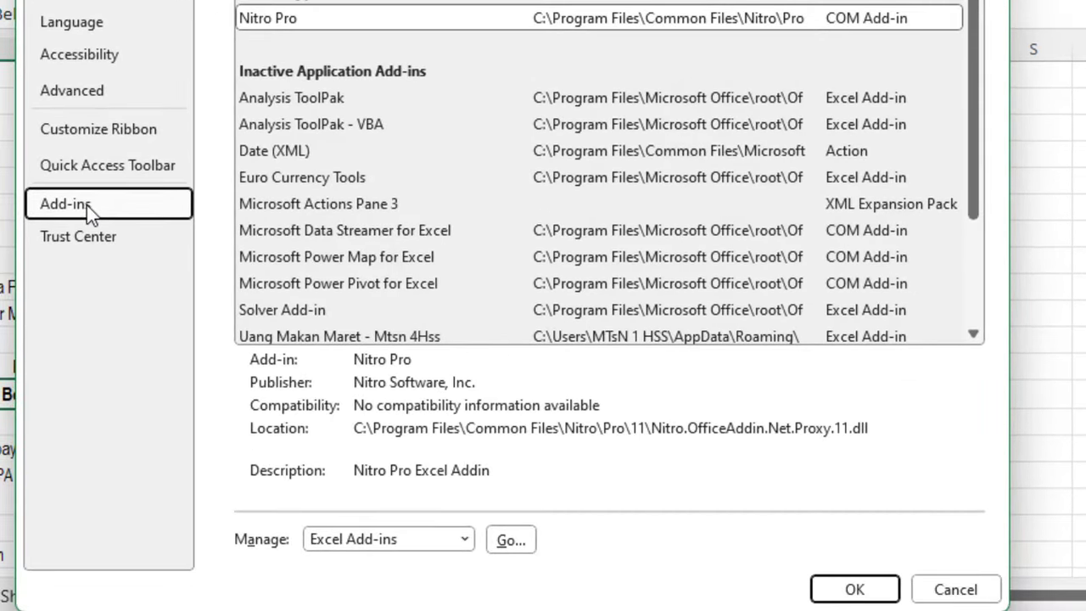
click(513, 541)
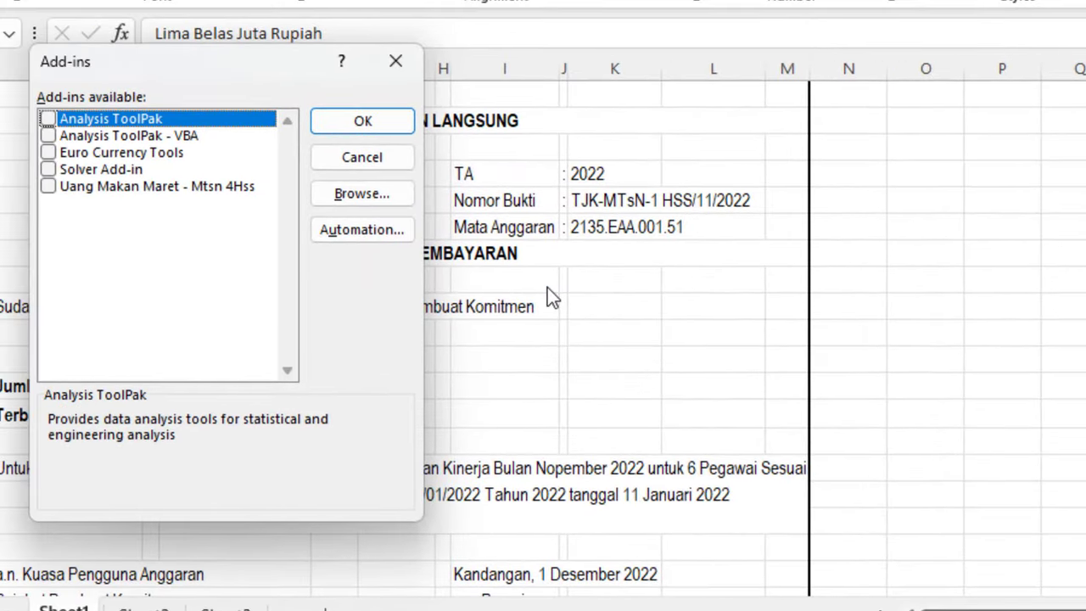
click(352, 196)
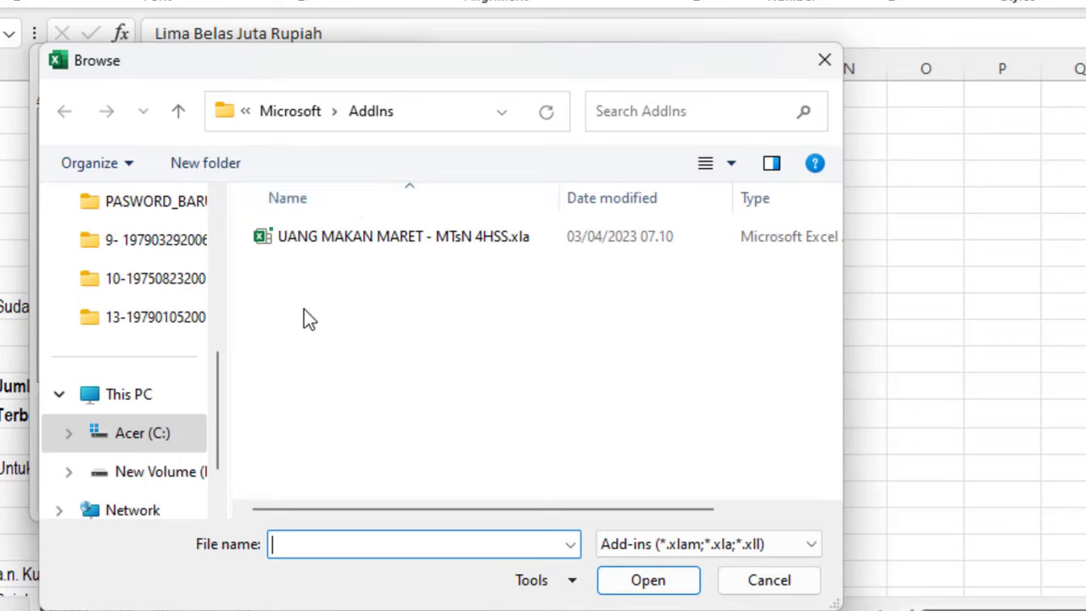
Select terbilang.xla on the Acer (C:) drive and confirm it as the add-in to load
click(123, 439)
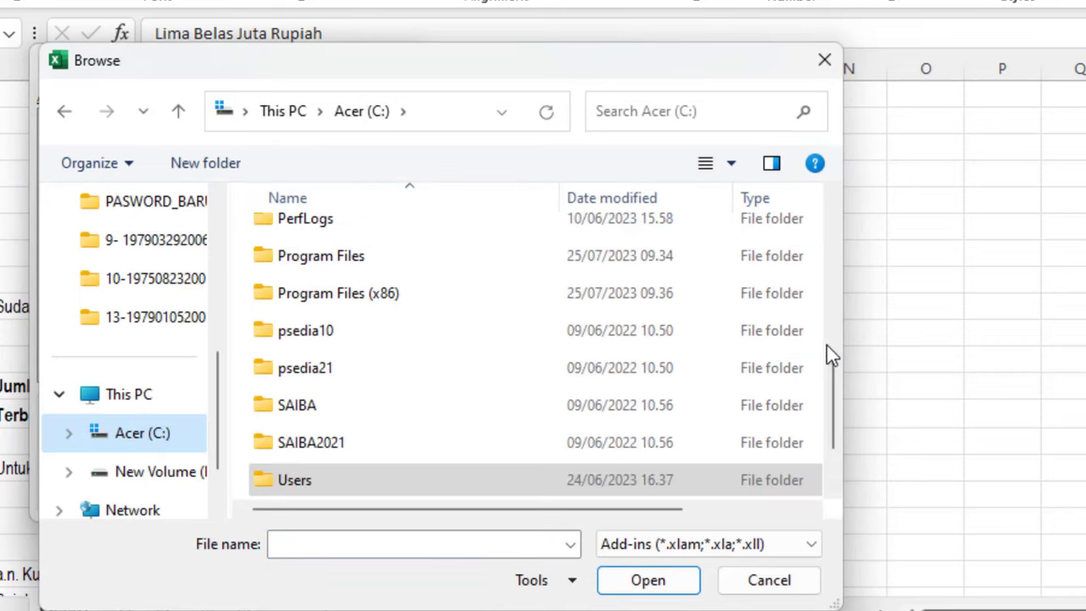
drag(828, 377, 836, 193)
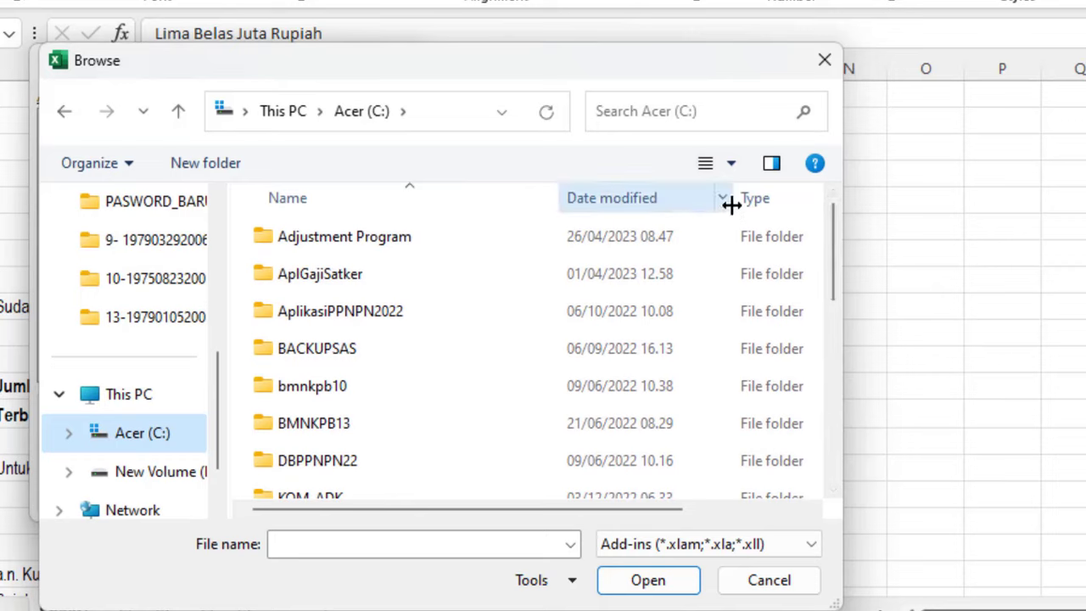
click(722, 199)
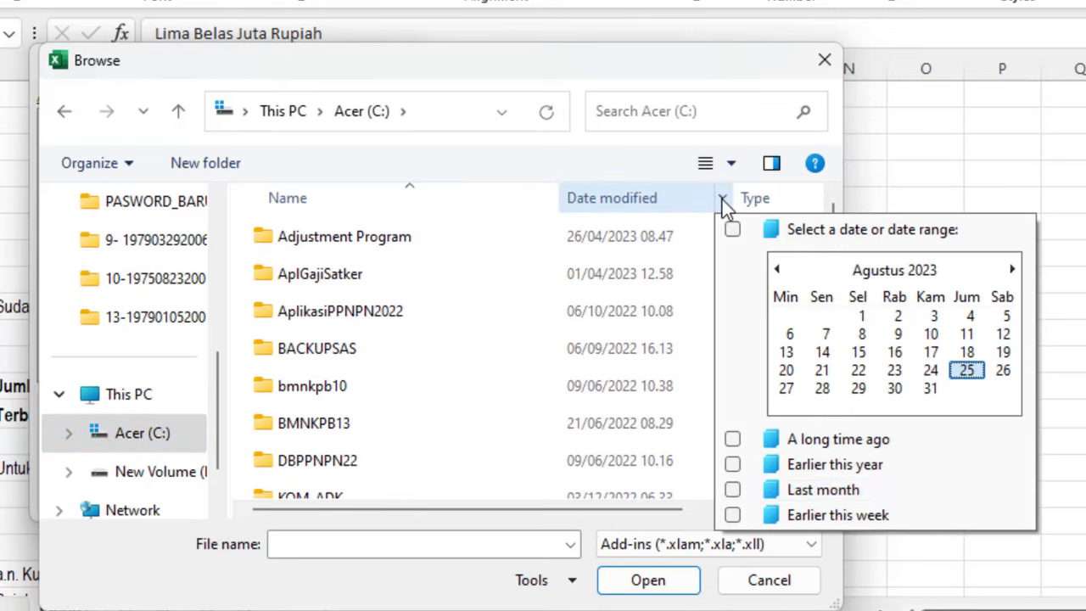
click(384, 419)
key(Down)
key(Down)
key(Down)
key(Down)
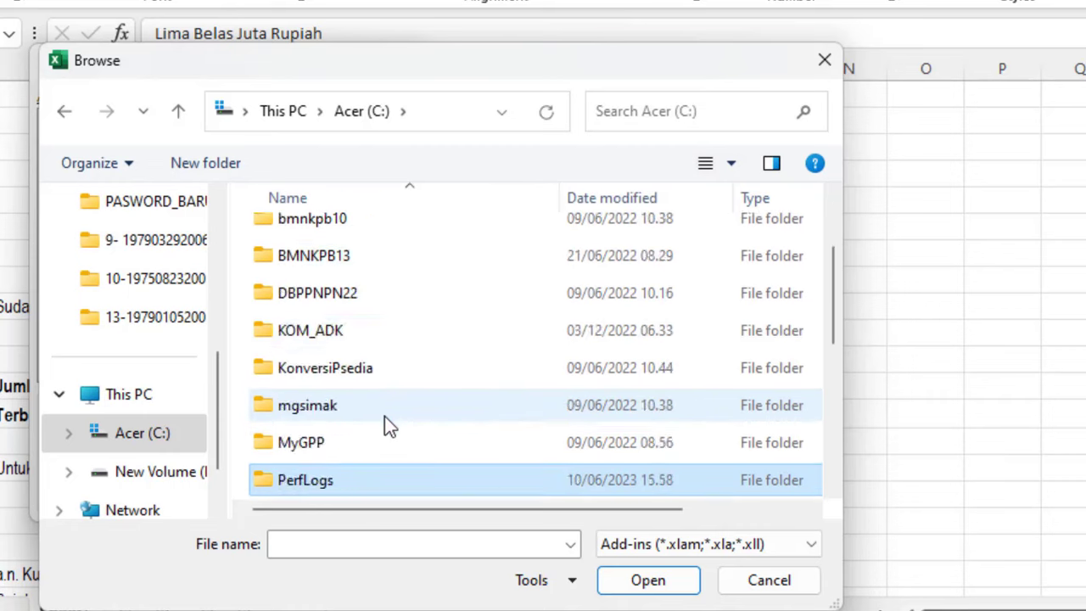
key(Down)
key(Down)
key(Down)
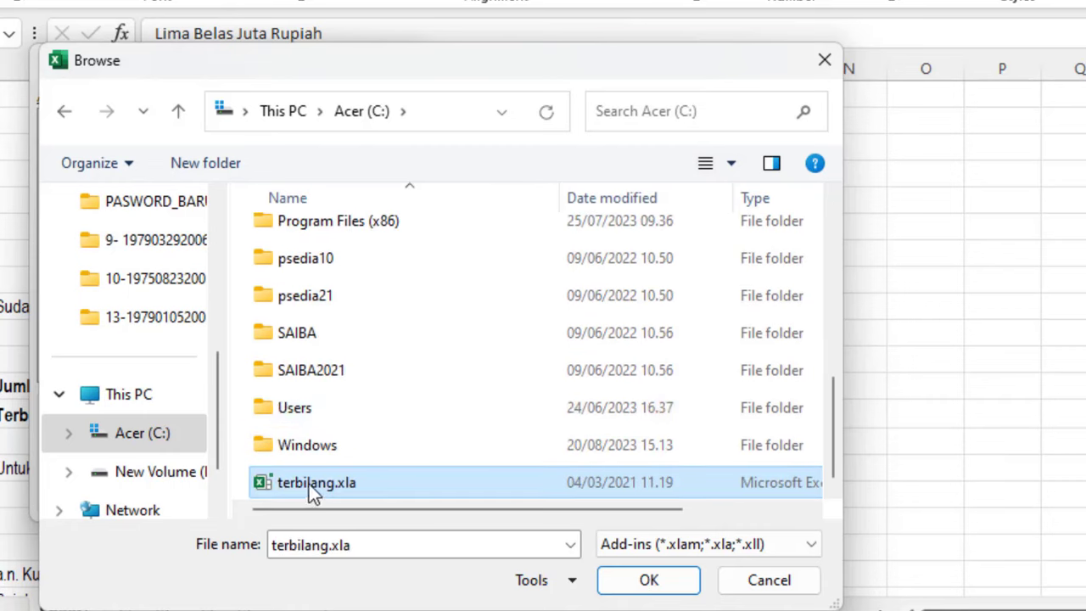
click(646, 581)
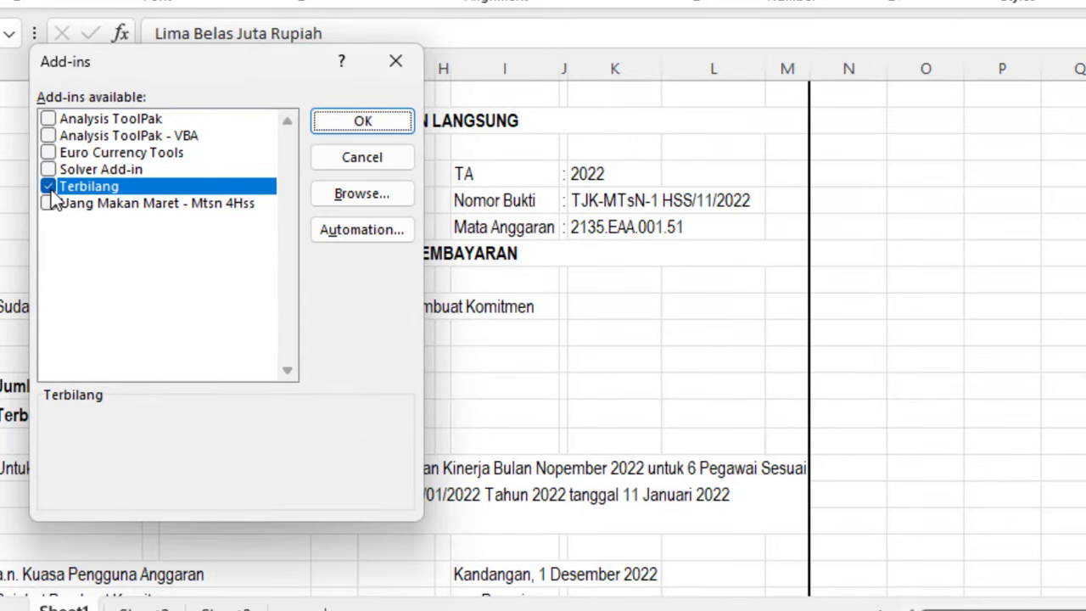
Confirm the enabled Terbilang add-in and delete the old 'Lima Belas Juta Rupiah' text from E13
click(363, 123)
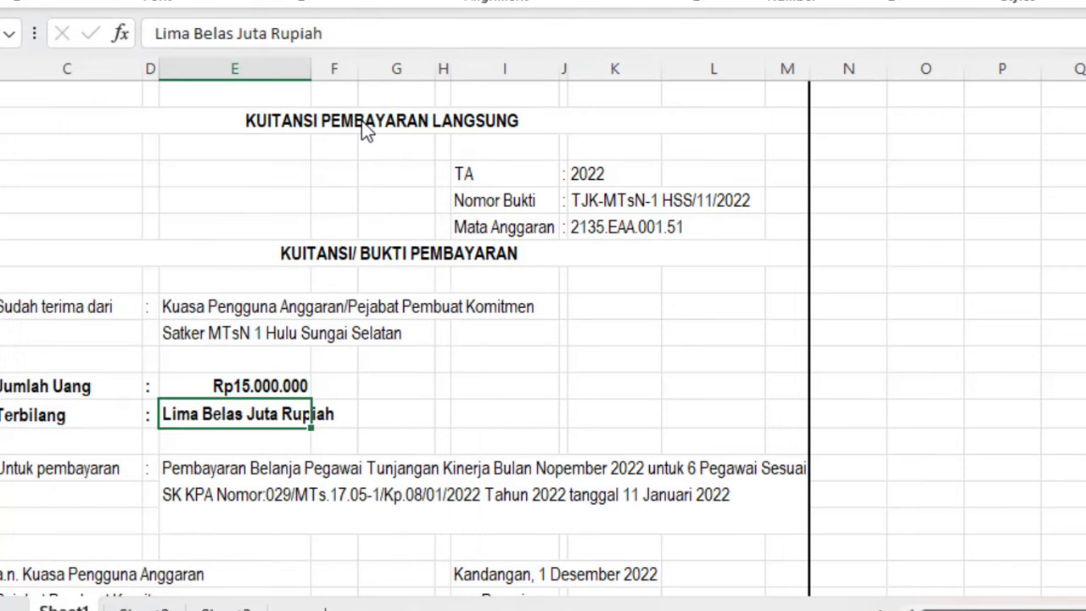
key(Delete)
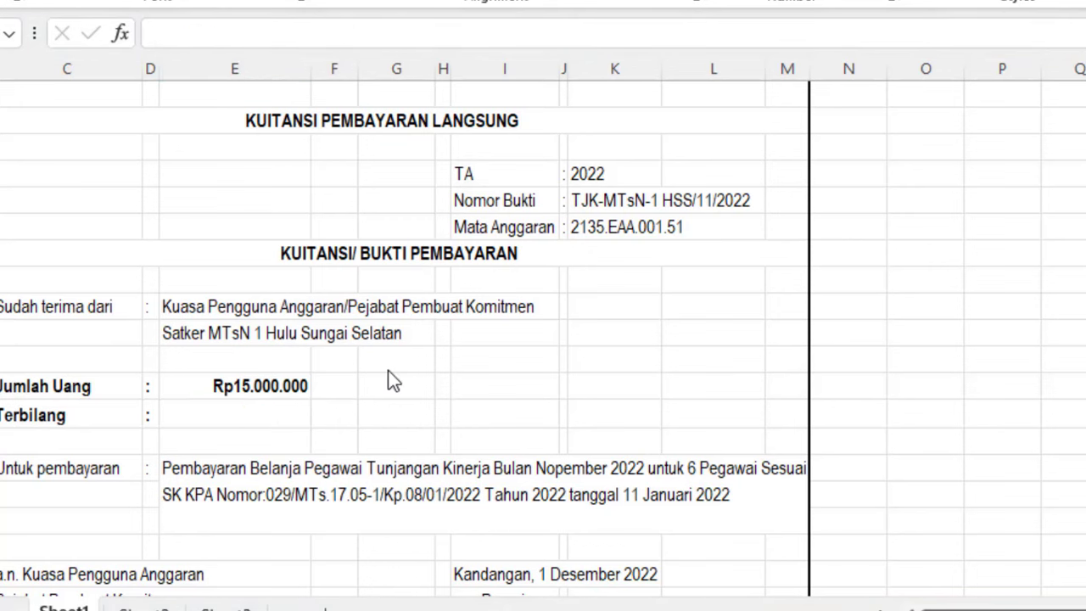
scroll(406, 370, left, 3)
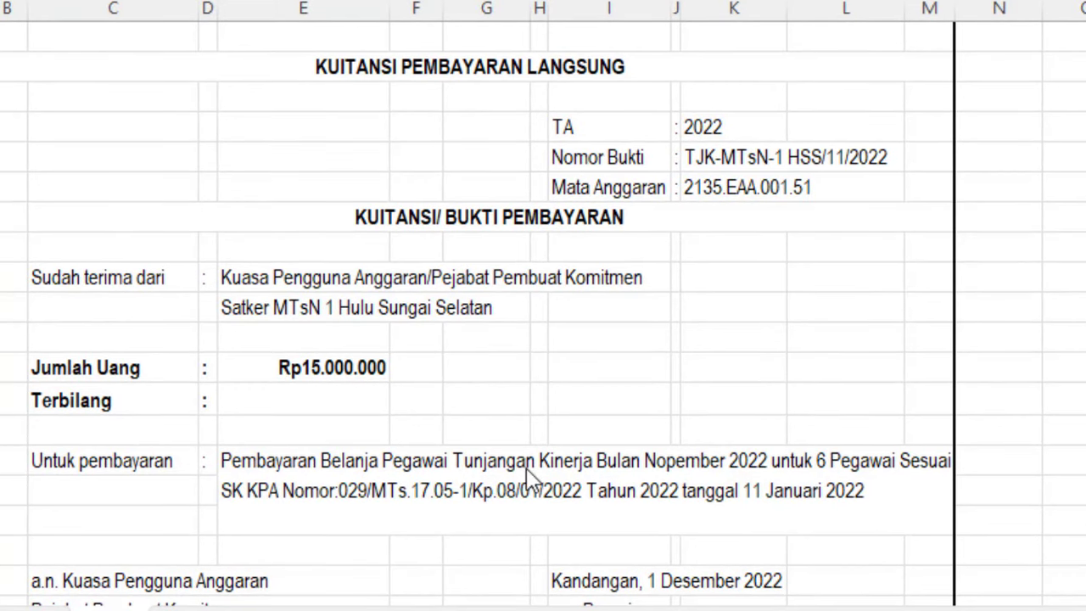
click(301, 405)
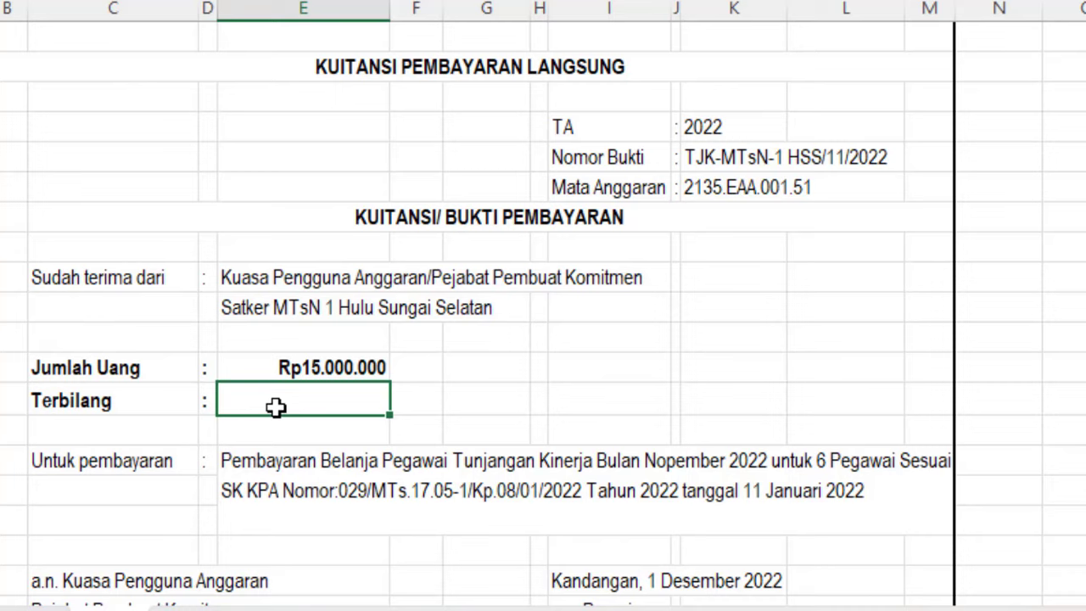
Enter =Terbilang(E12) & "rupiah" in the Terbilang cell E13
text(=)
text(ter)
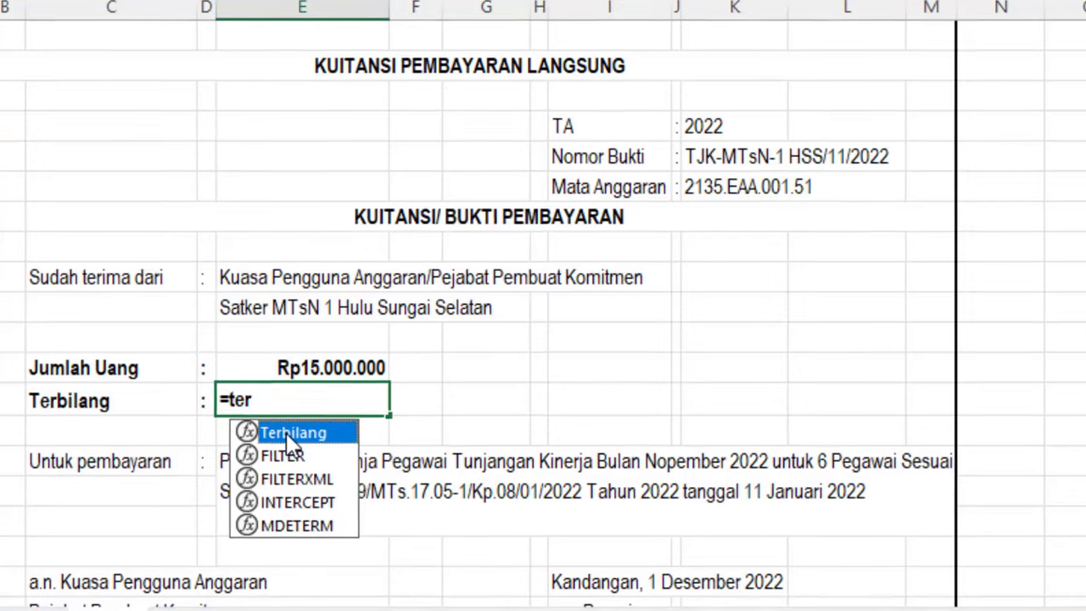
double_click(289, 435)
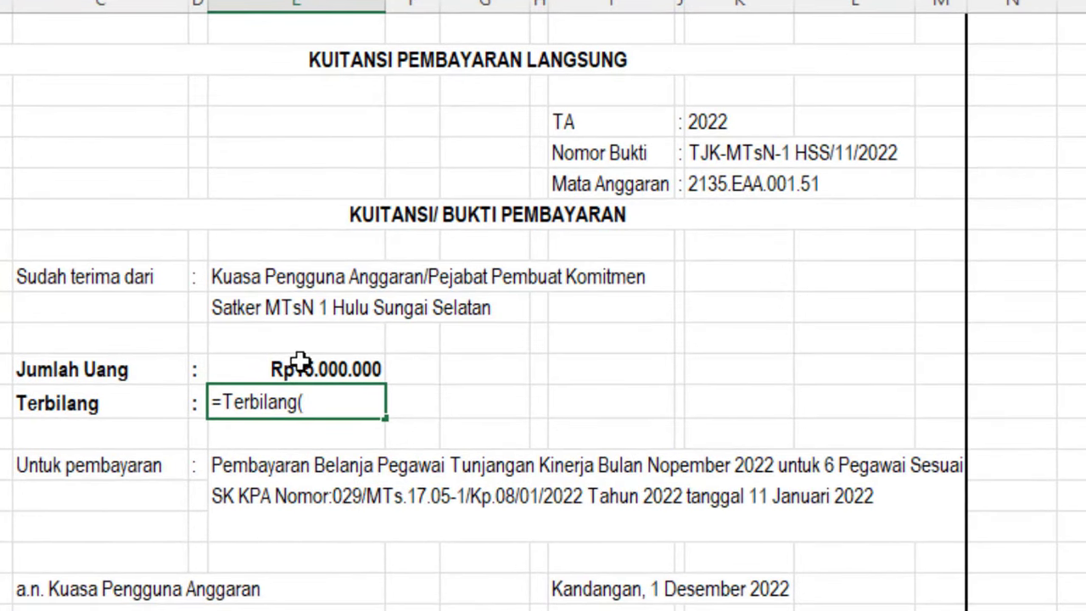
click(290, 367)
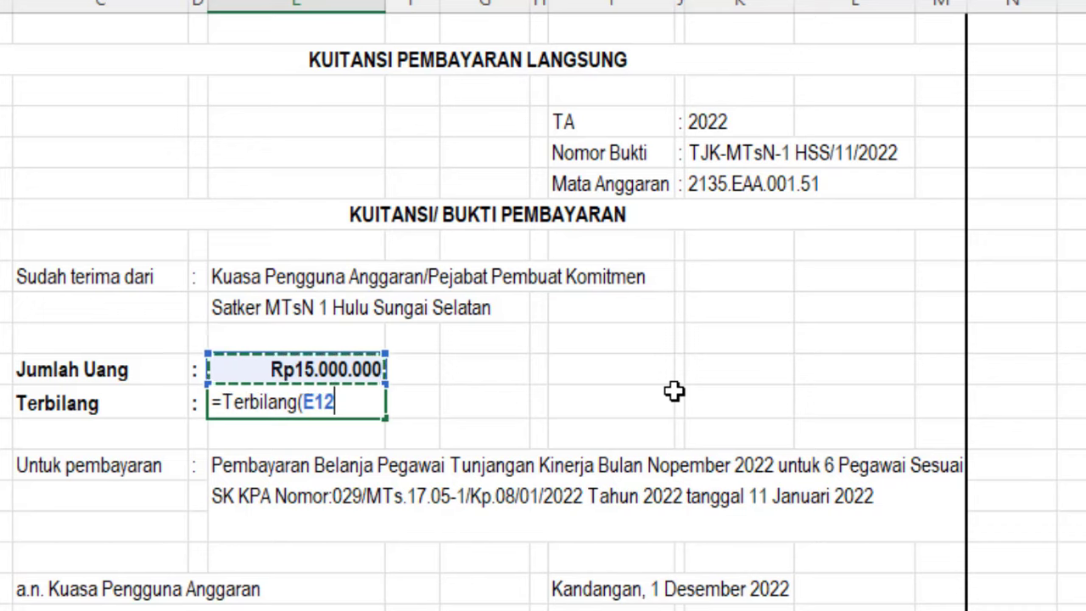
text())
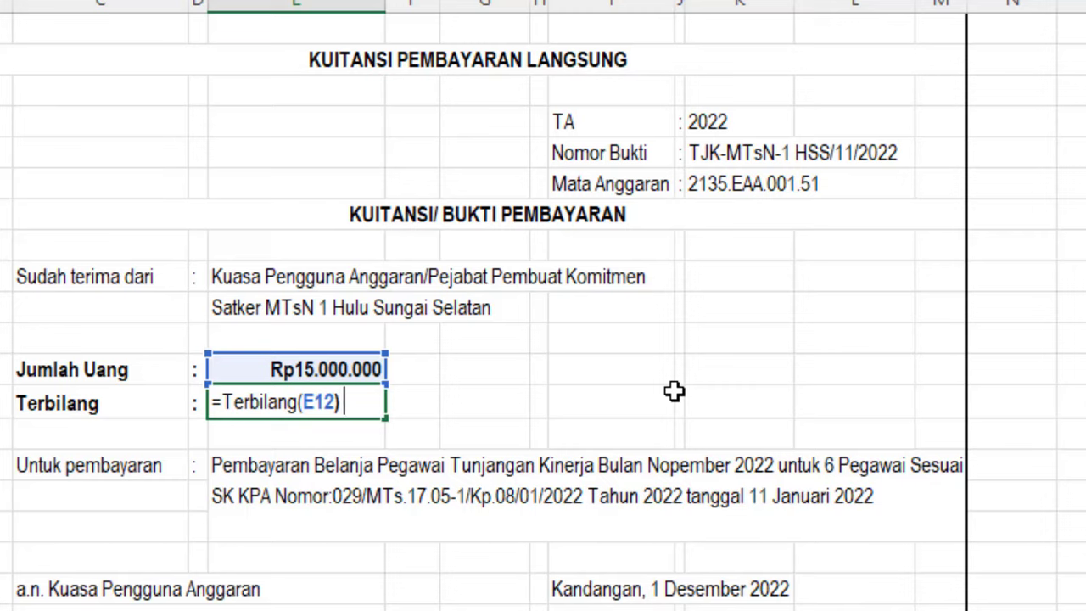
text(&)
text(ru)
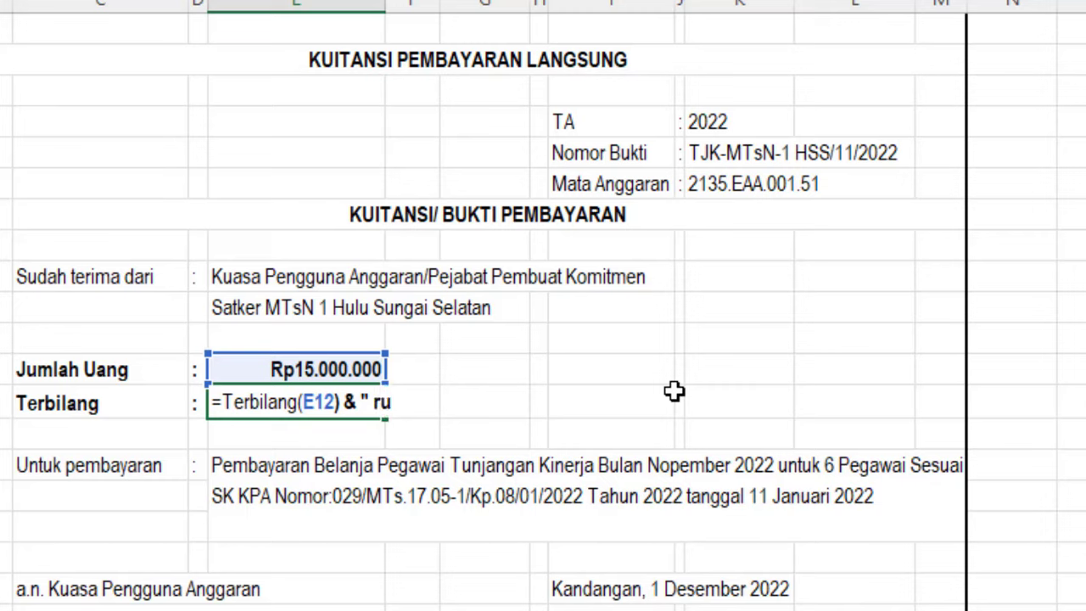
text(piah)
text(")
click(374, 402)
key(BackSpace)
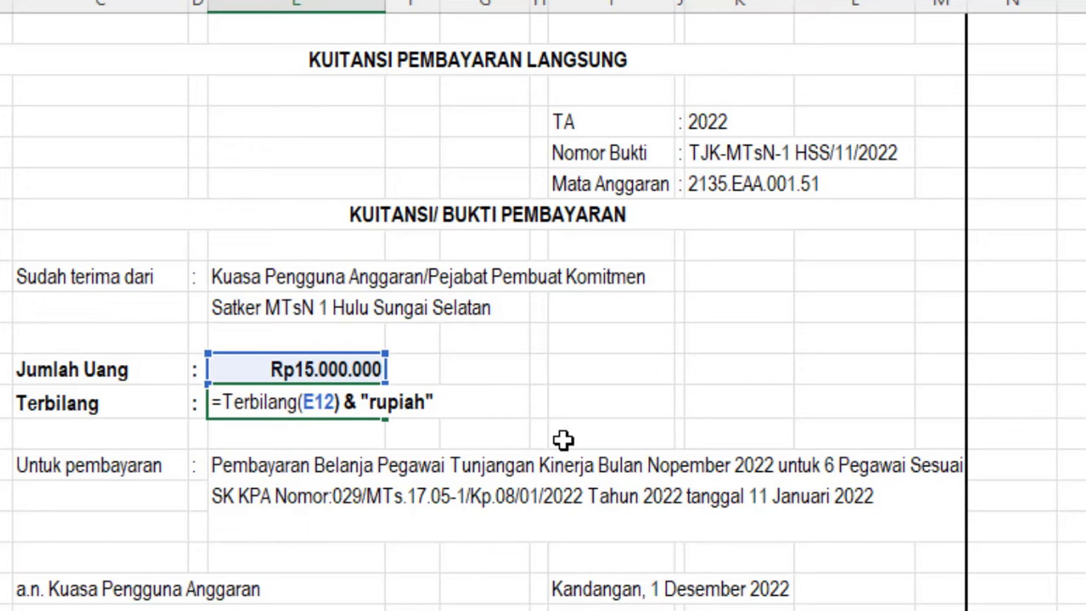
key(Return)
Re-edit the E13 formula so 'rupiah' is spaced from the spelled amount
click(356, 406)
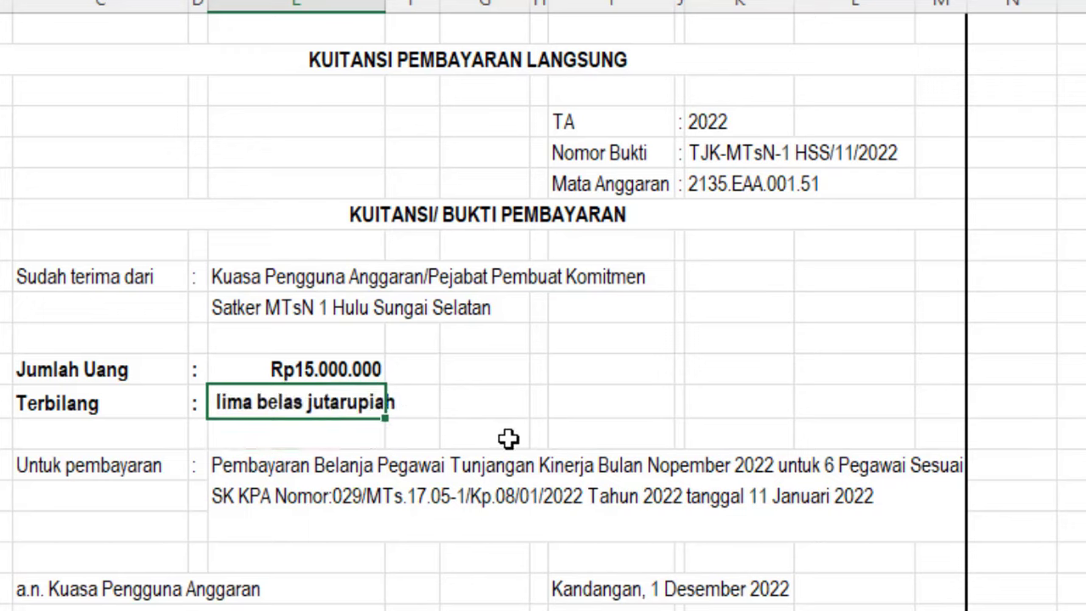
double_click(354, 402)
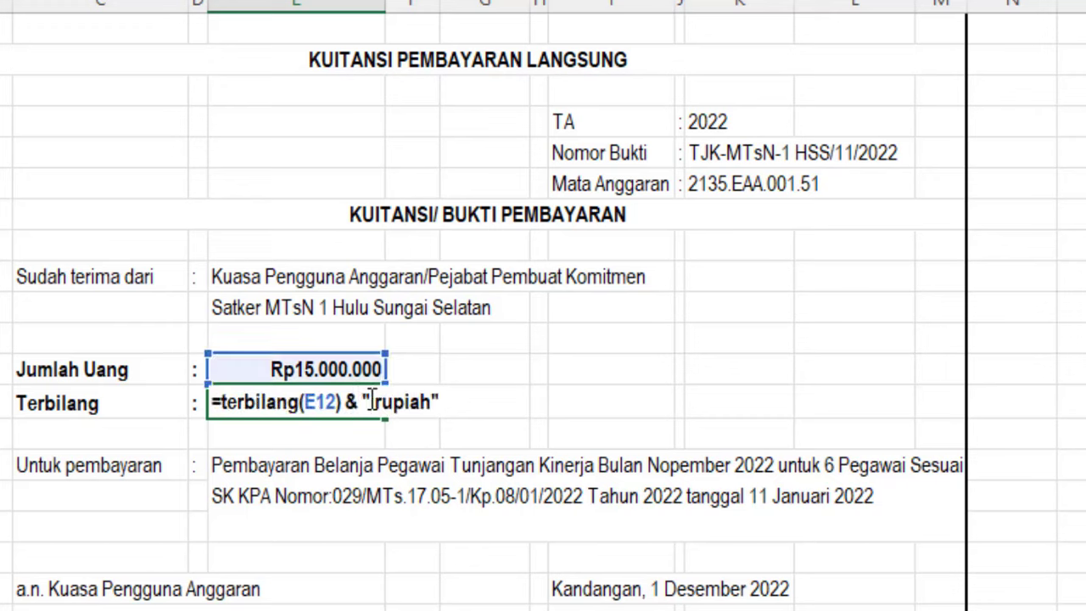
key(Return)
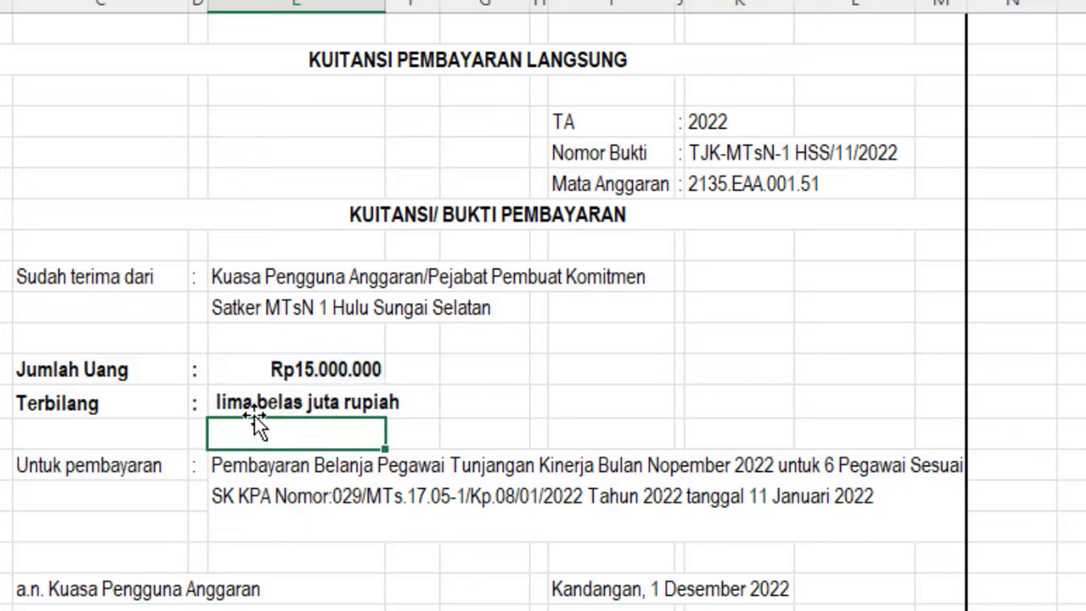
Change the Jumlah Uang amount in E12 from 2000000 to 20000000
click(327, 373)
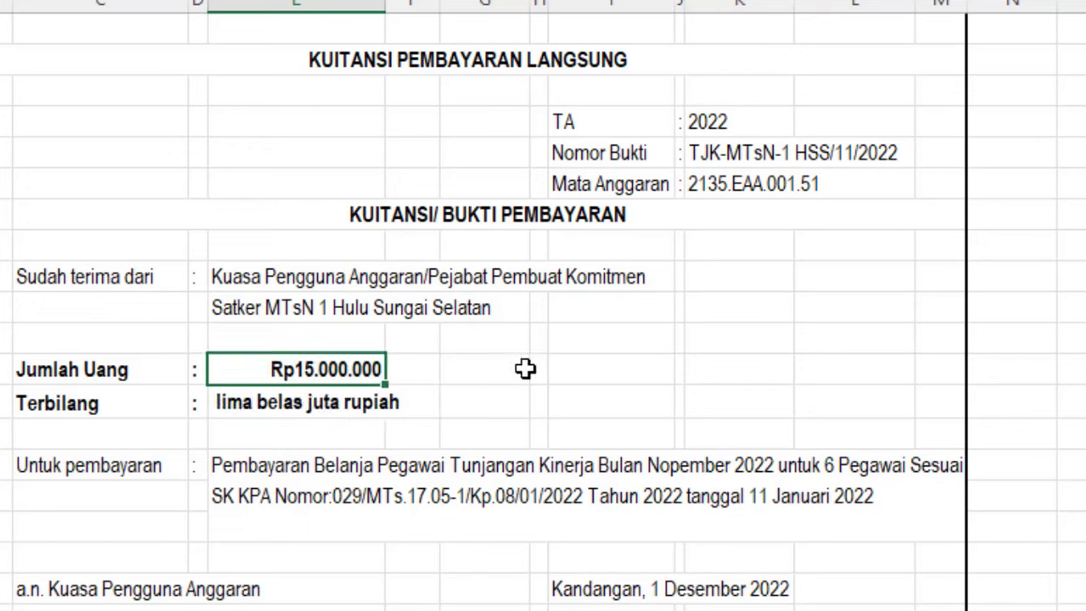
text(2.000.000)
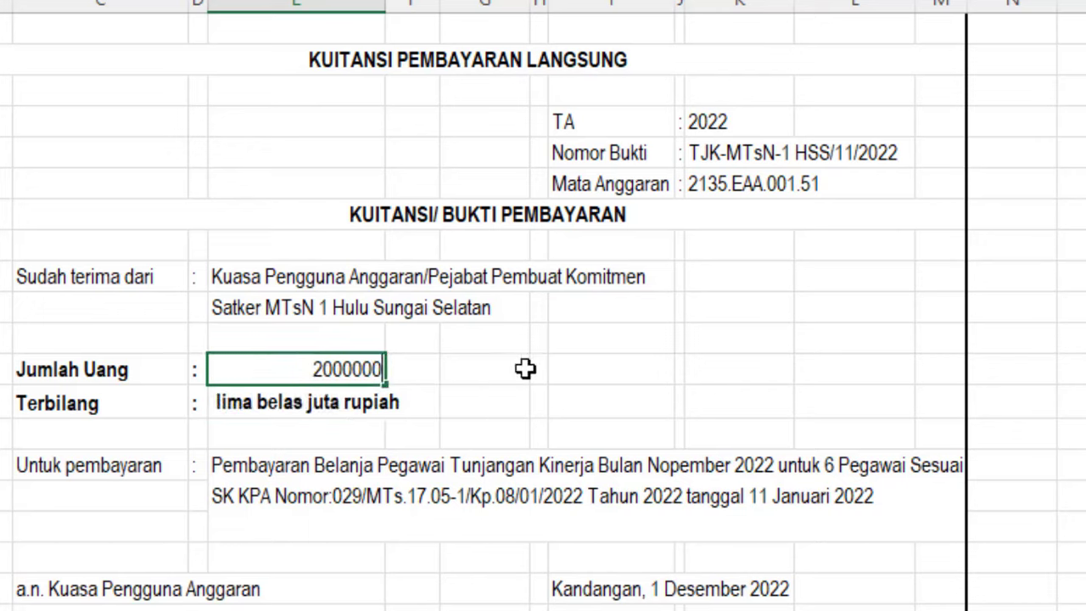
key(Return)
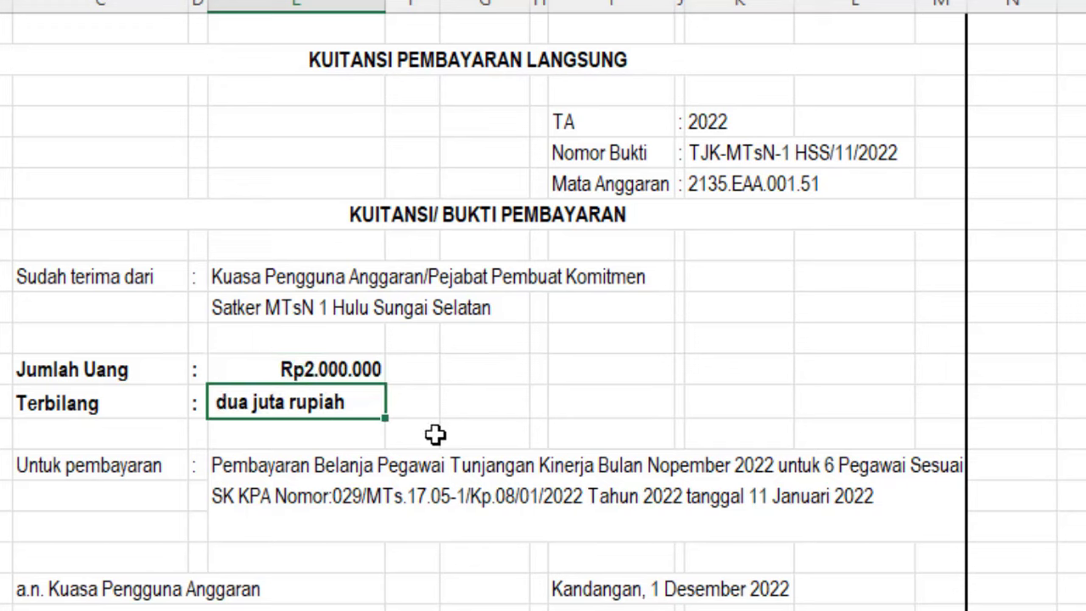
click(342, 369)
double_click(342, 369)
text(0)
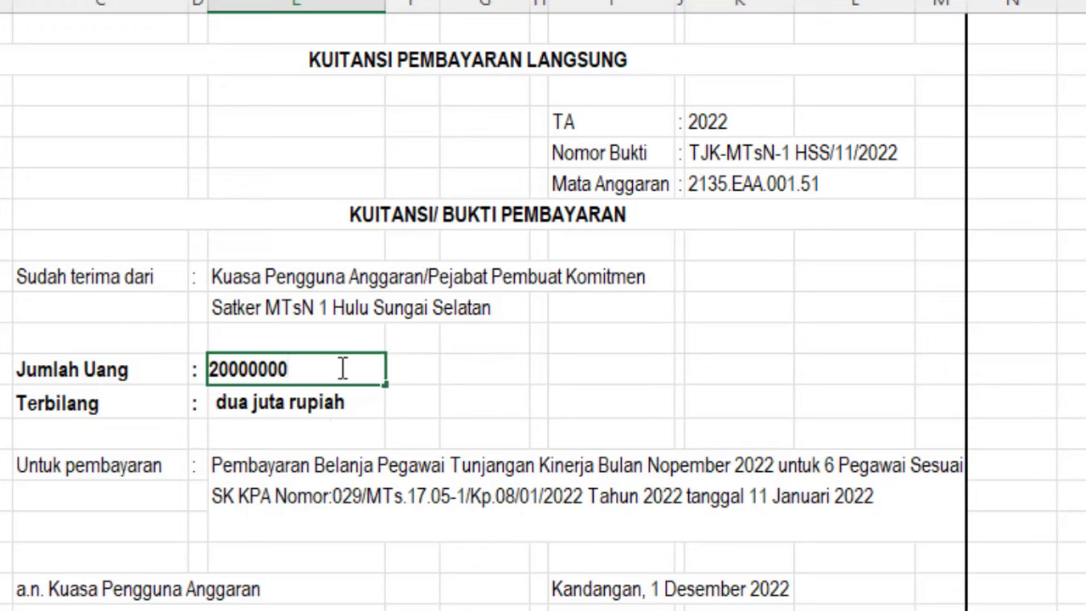
key(Return)
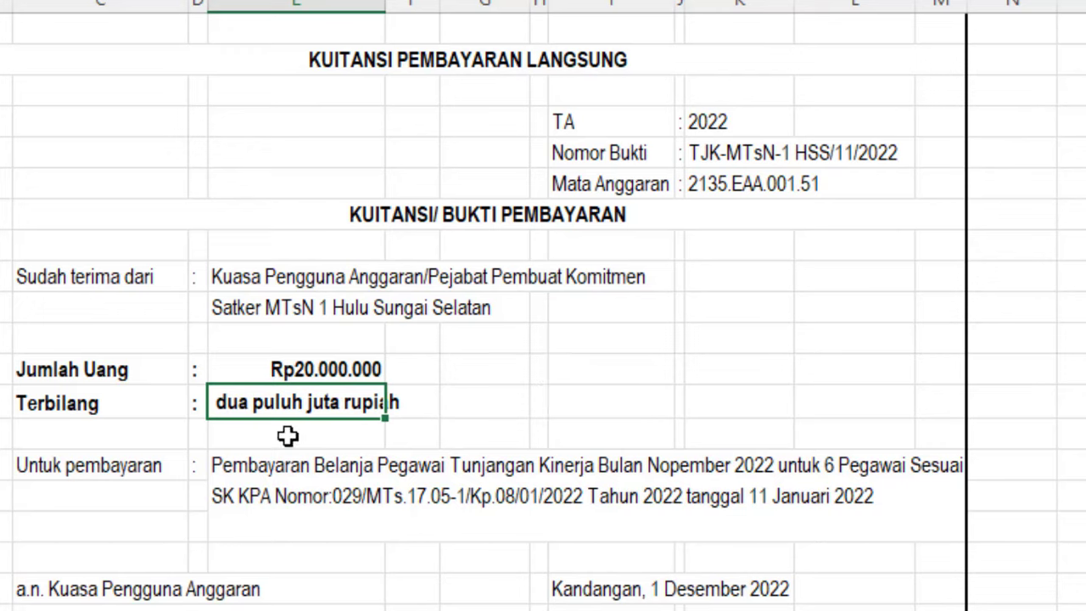
Reselect the Terbilang cell E13 and open its formula for editing
click(424, 480)
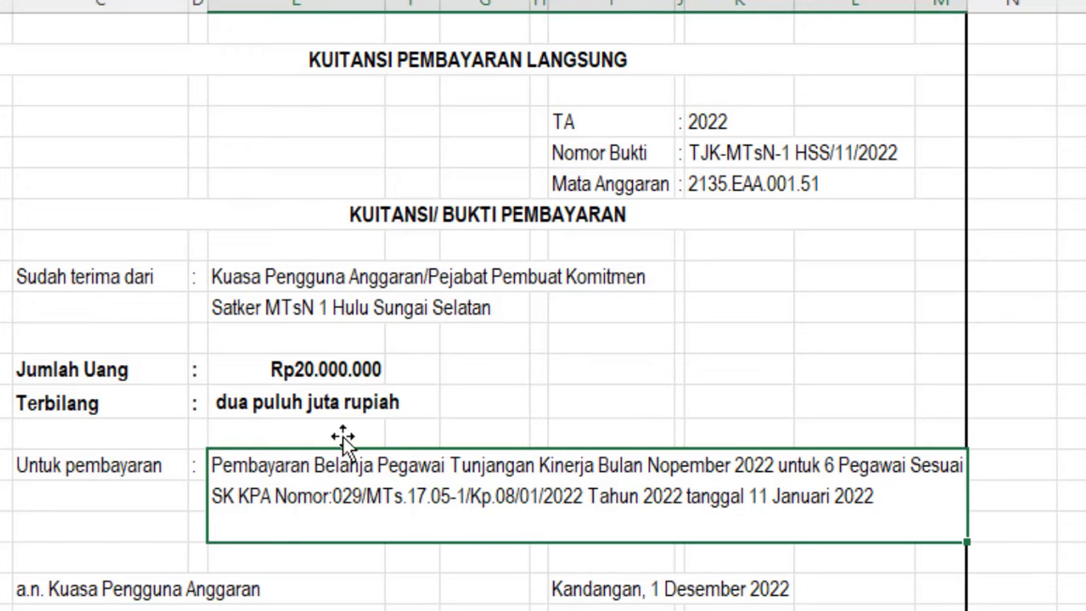
click(284, 404)
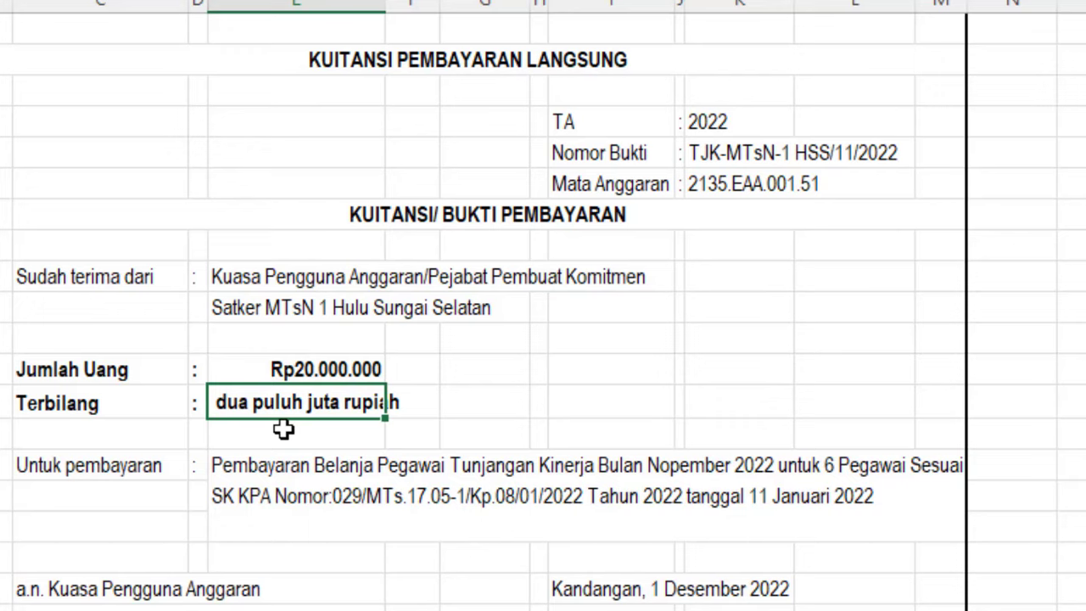
click(572, 387)
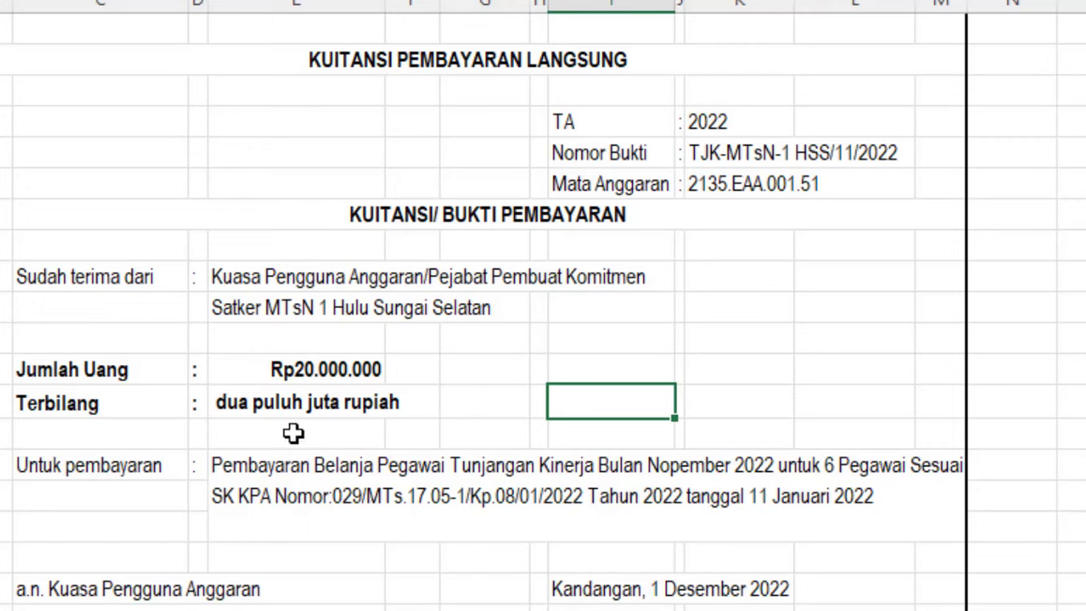
double_click(244, 404)
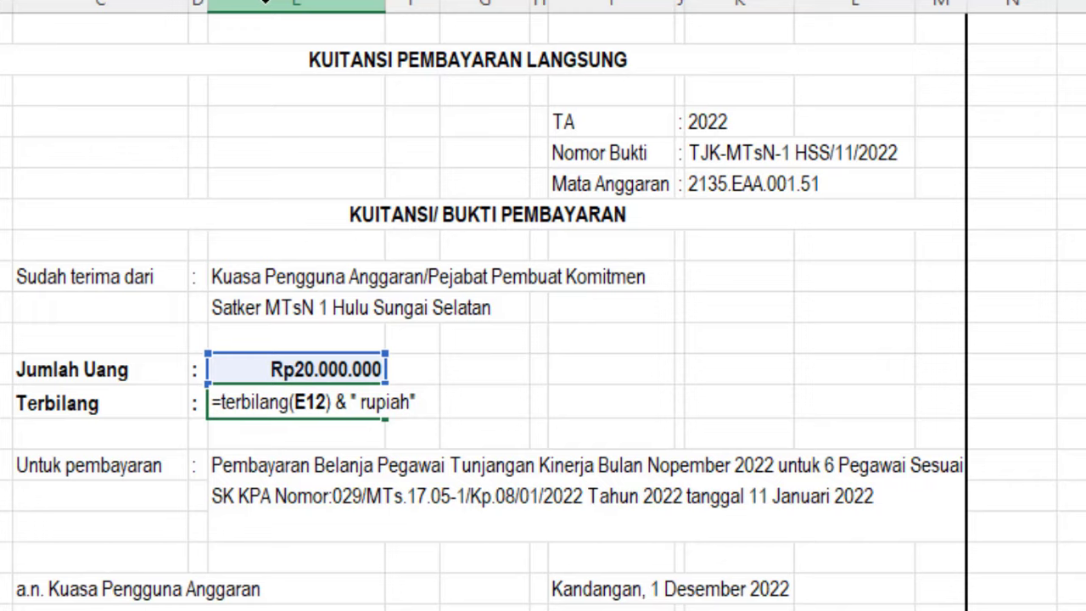
Wrap the Terbilang formula in UPPER so the amount shows in capitals
text(u)
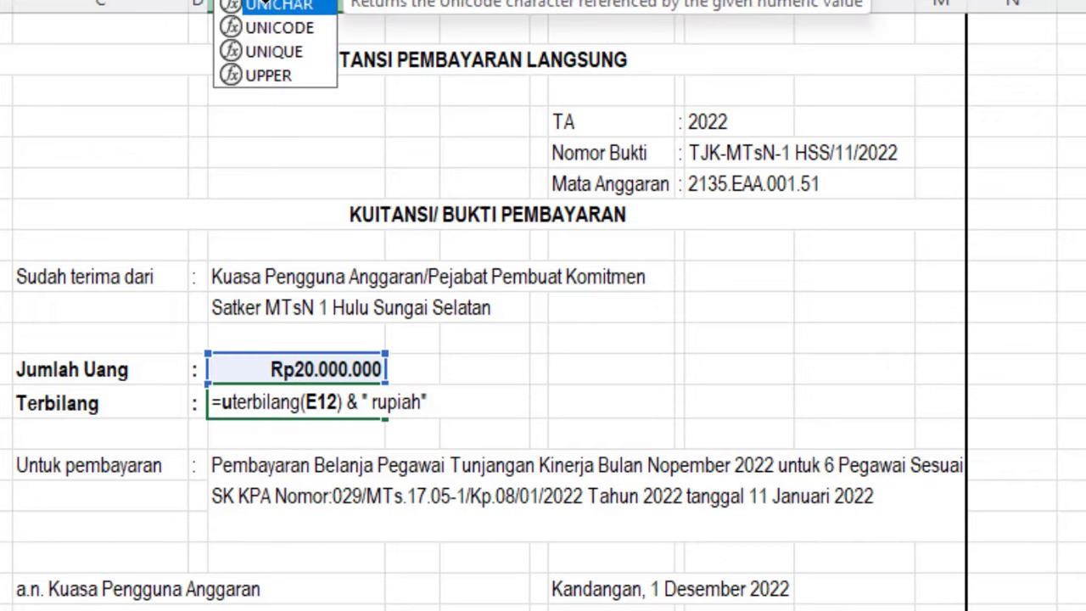
text(pp)
double_click(252, 12)
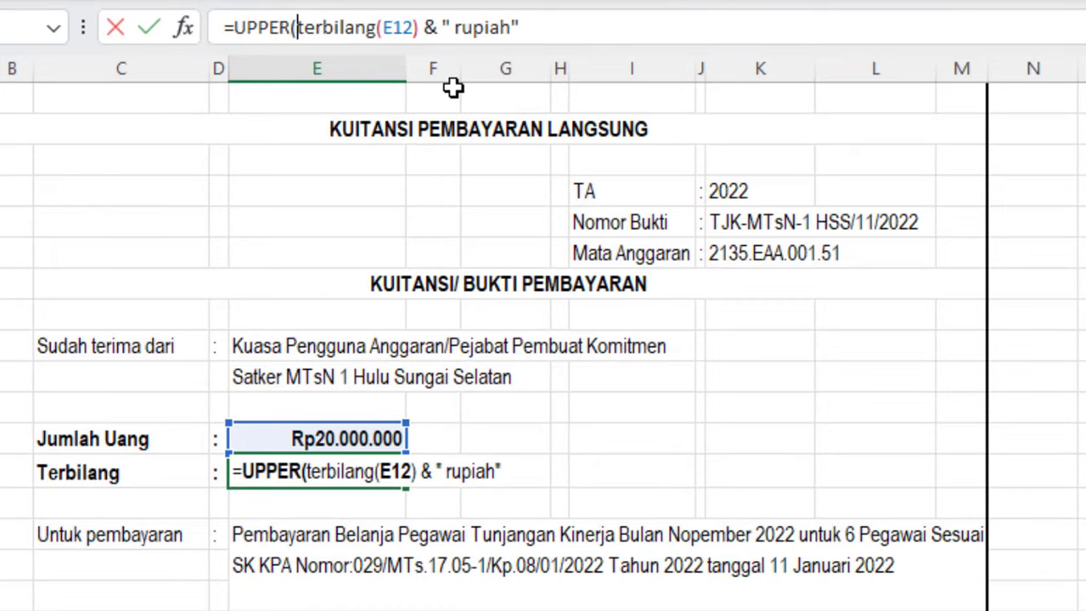
key(Return)
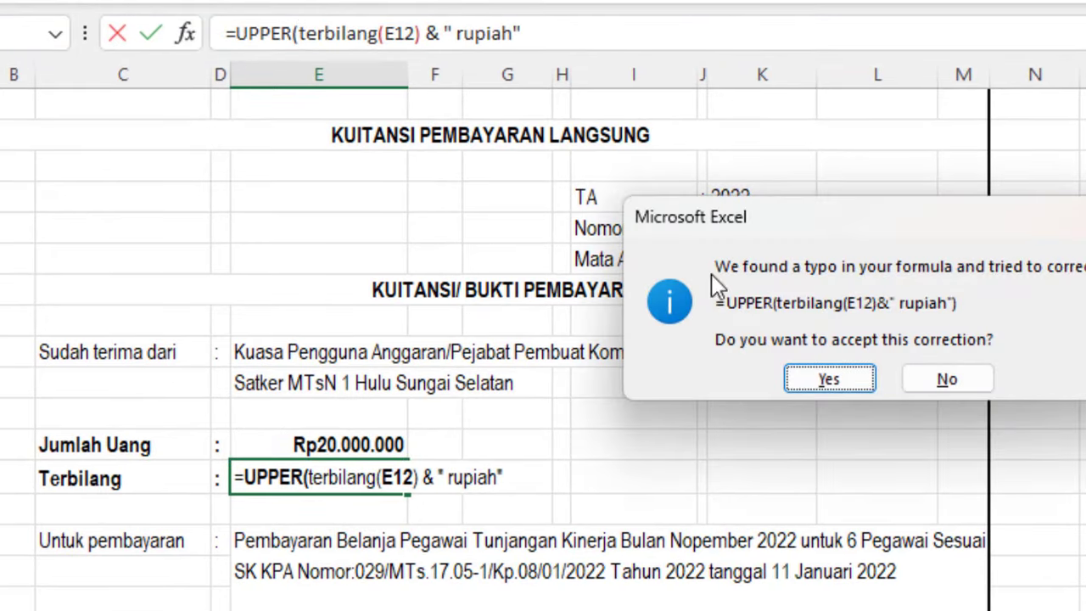
click(824, 379)
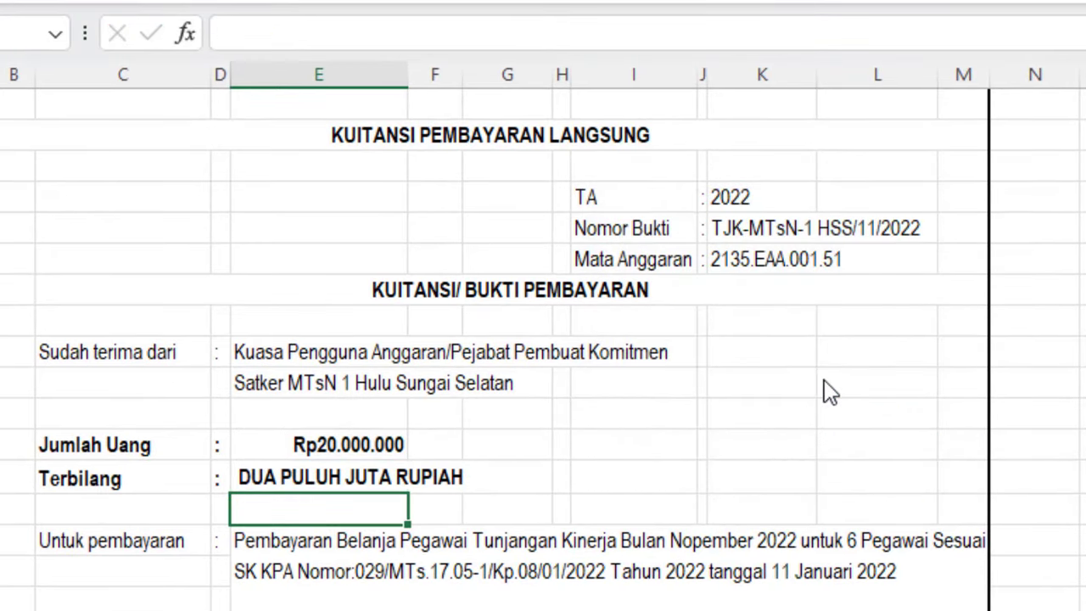
Replace the UPPER wrapper with PROPER for title-case wording
click(328, 485)
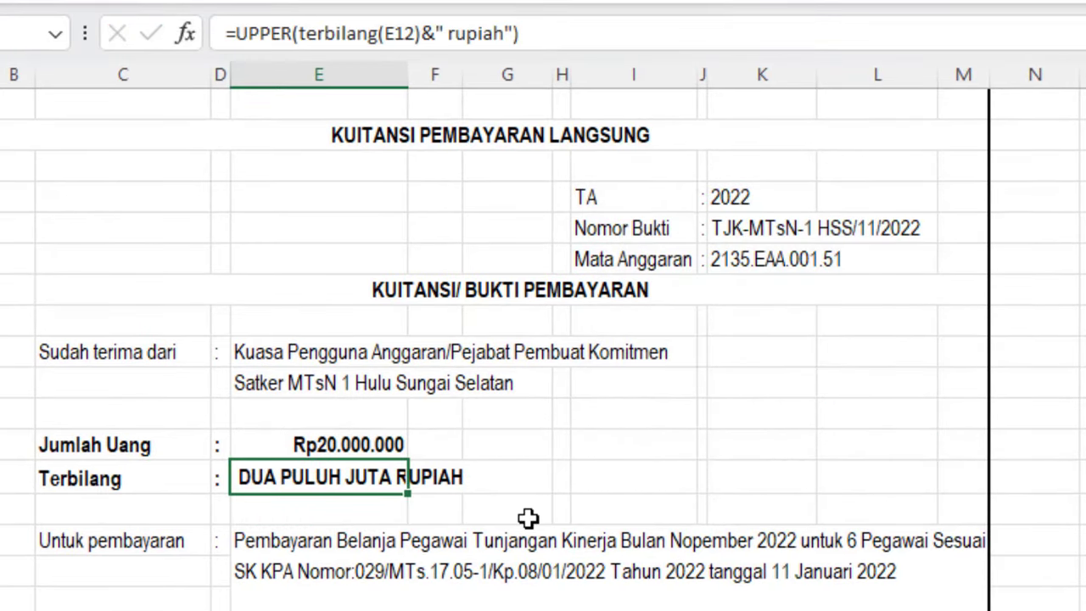
key(F2)
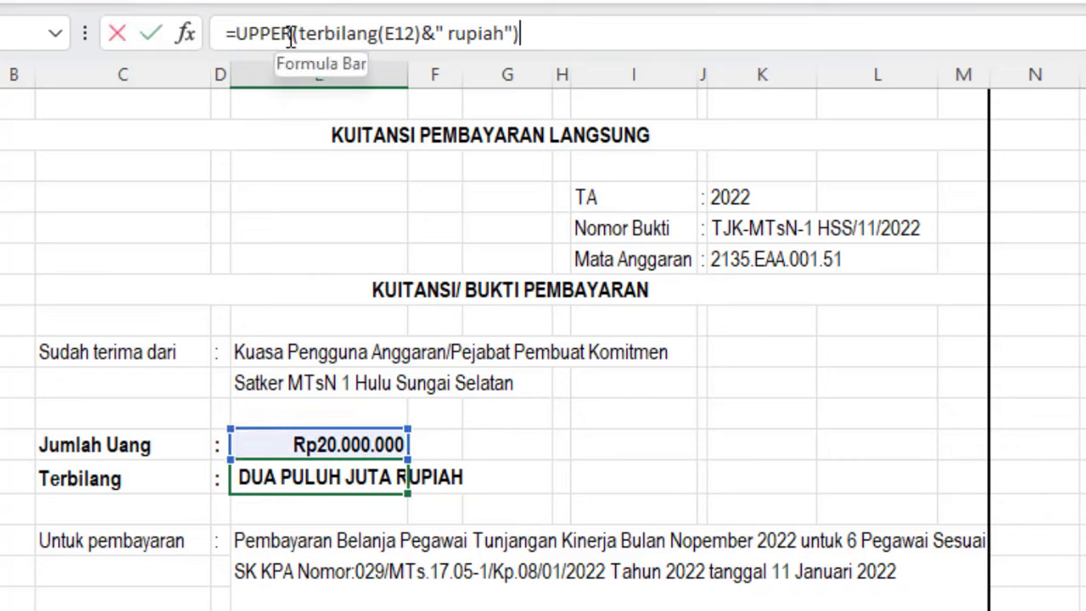
click(291, 34)
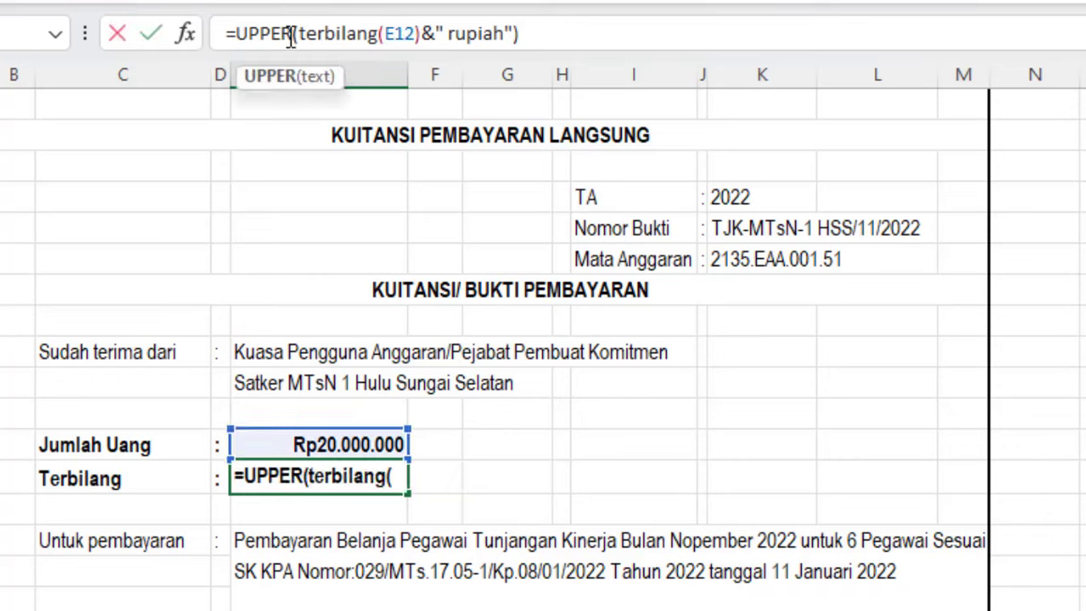
key(BackSpace)
key(BackSpace)
key(BackSpace)
key(BackSpace)
key(BackSpace)
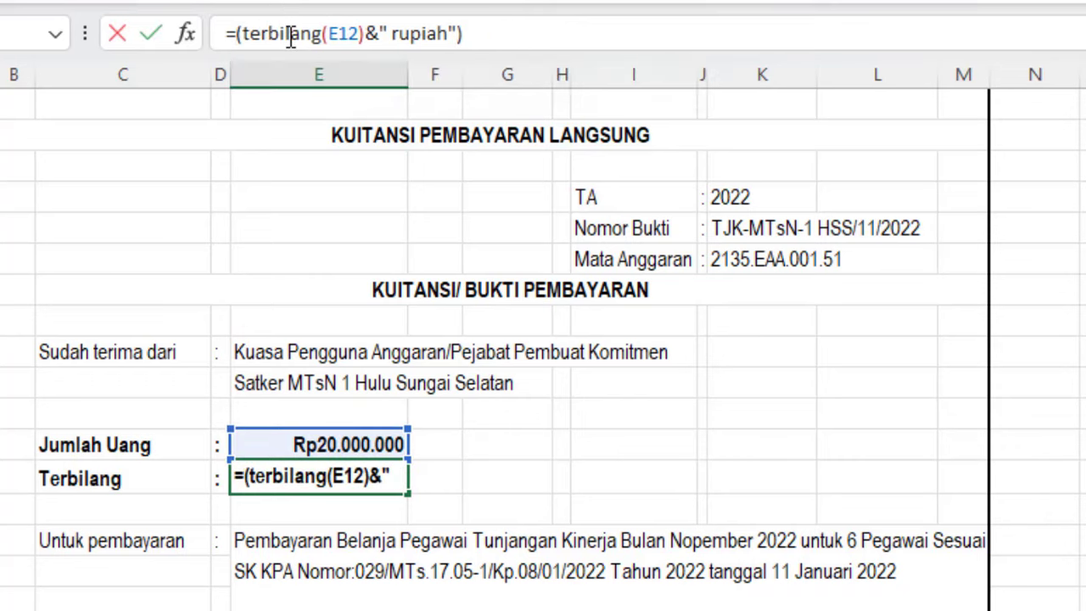
text(Pr)
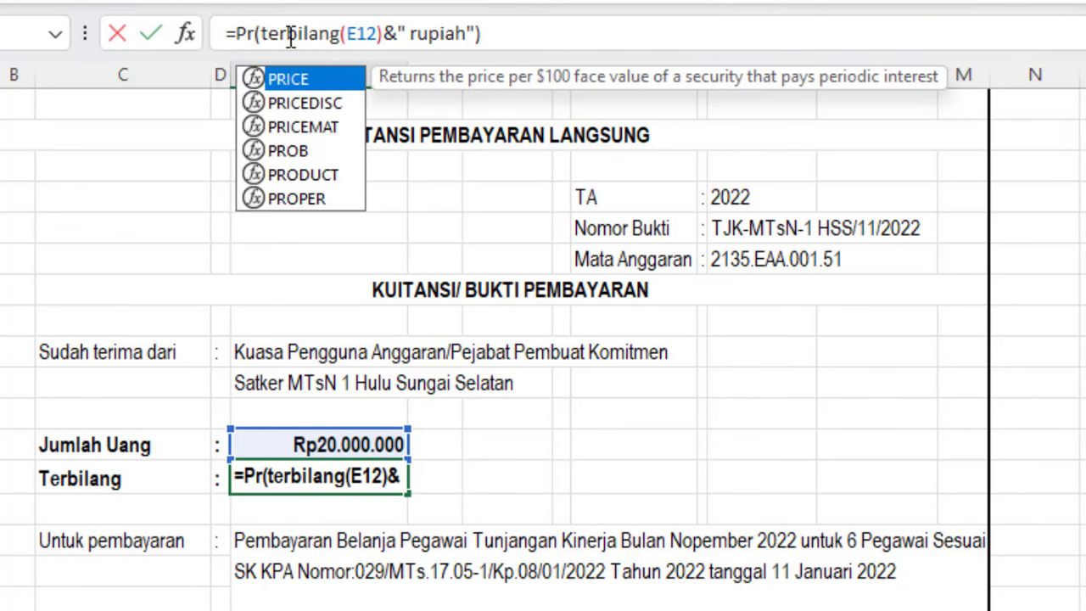
text(o)
double_click(285, 129)
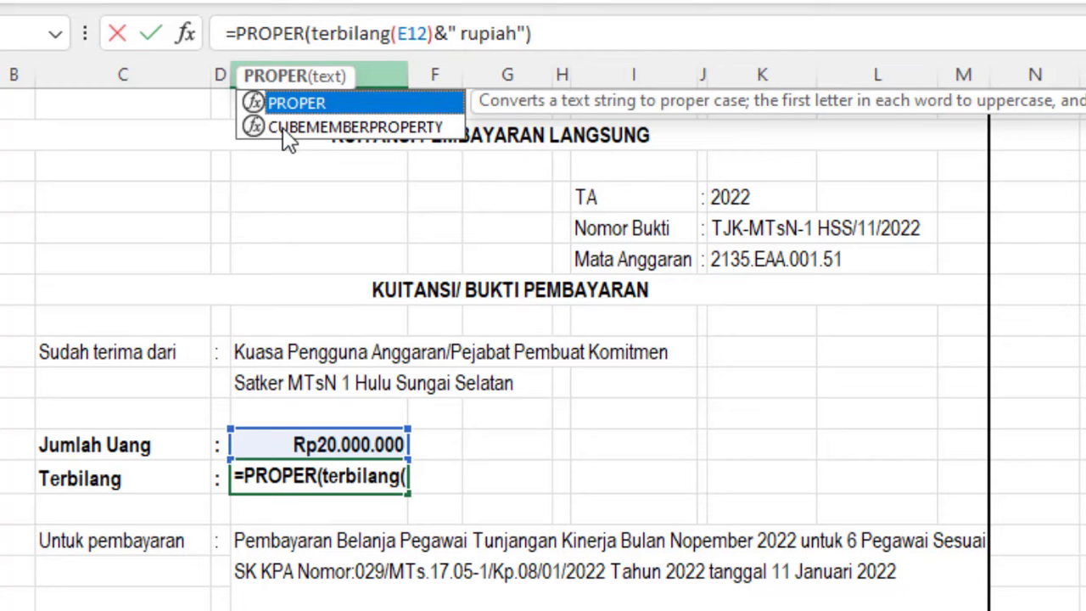
key(Return)
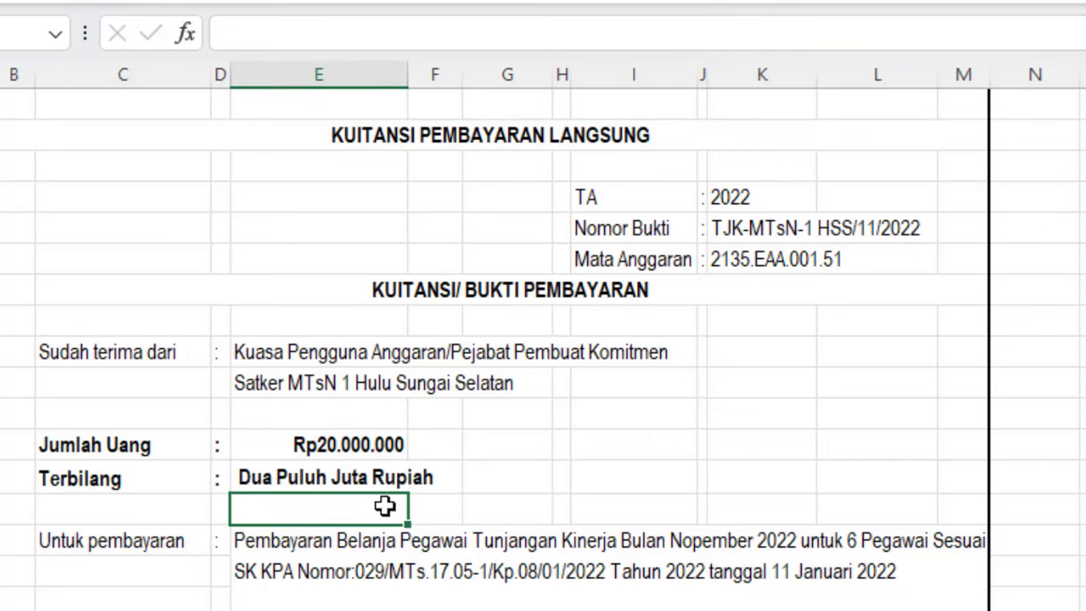
Swap PROPER for LOWER so E13 reads 'dua puluh juta rupiah'
click(348, 481)
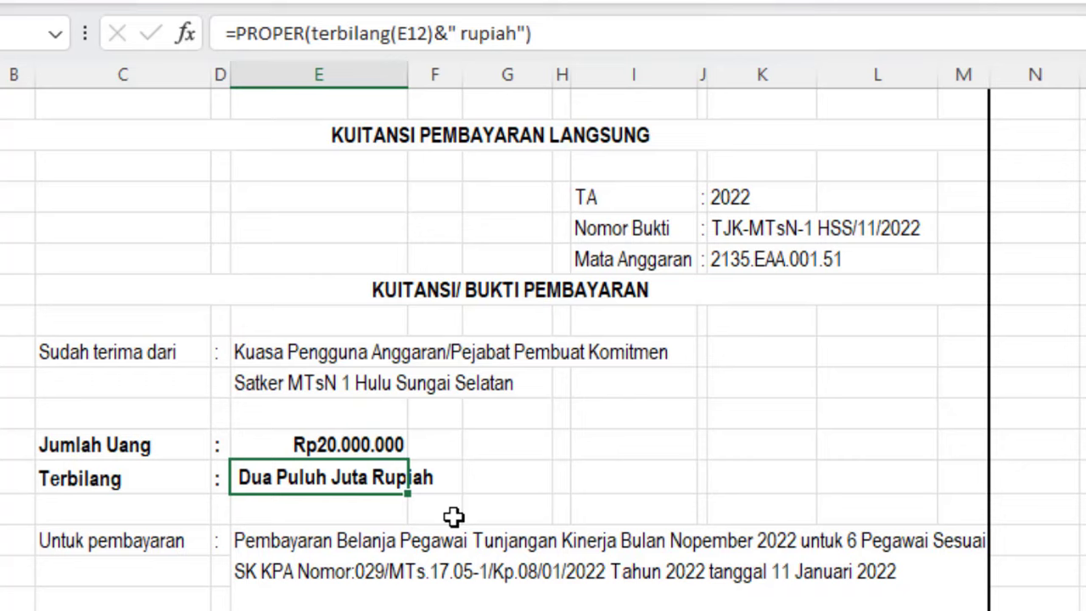
click(306, 33)
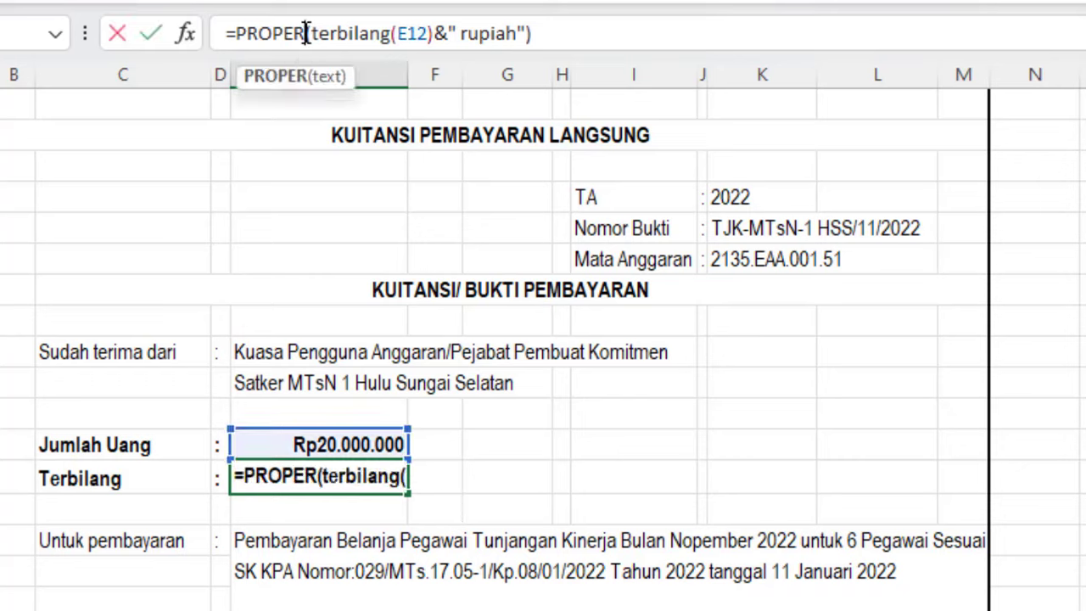
key(BackSpace)
key(BackSpace)
key(BackSpace)
key(BackSpace)
key(BackSpace)
key(BackSpace)
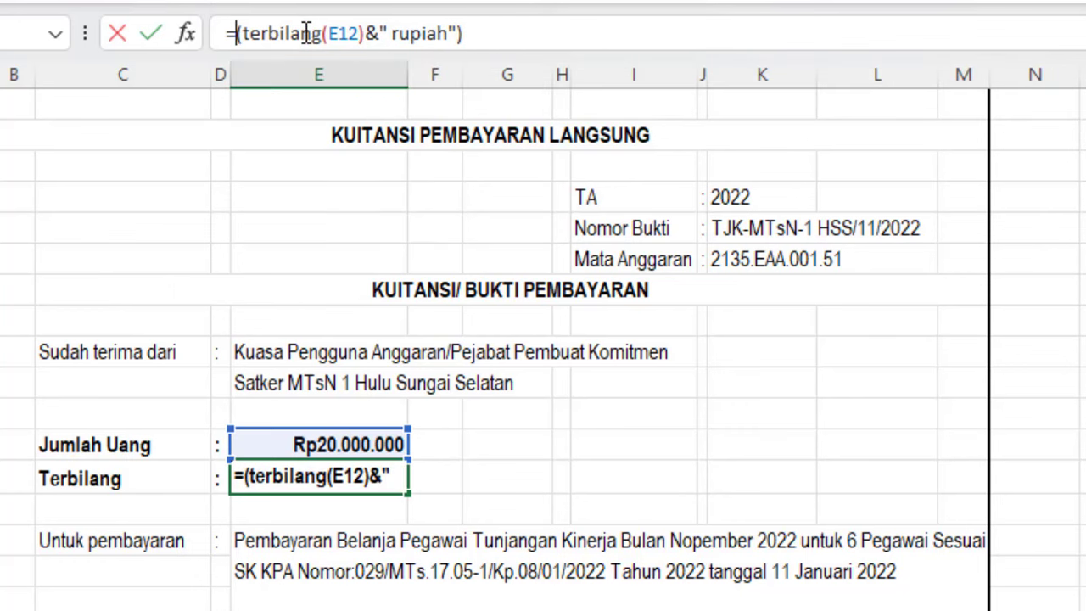
text(low)
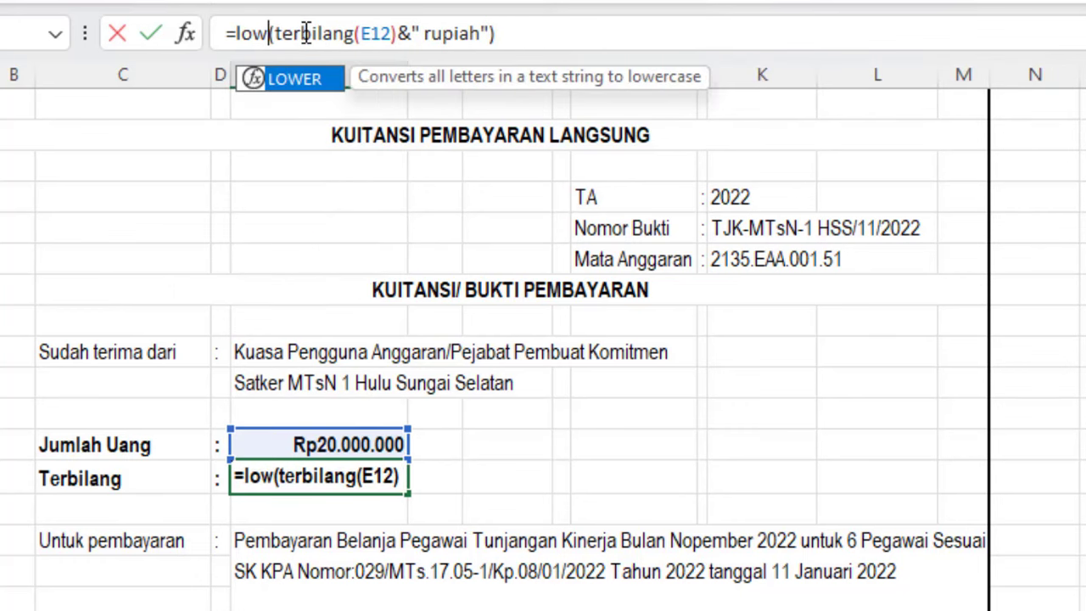
double_click(295, 82)
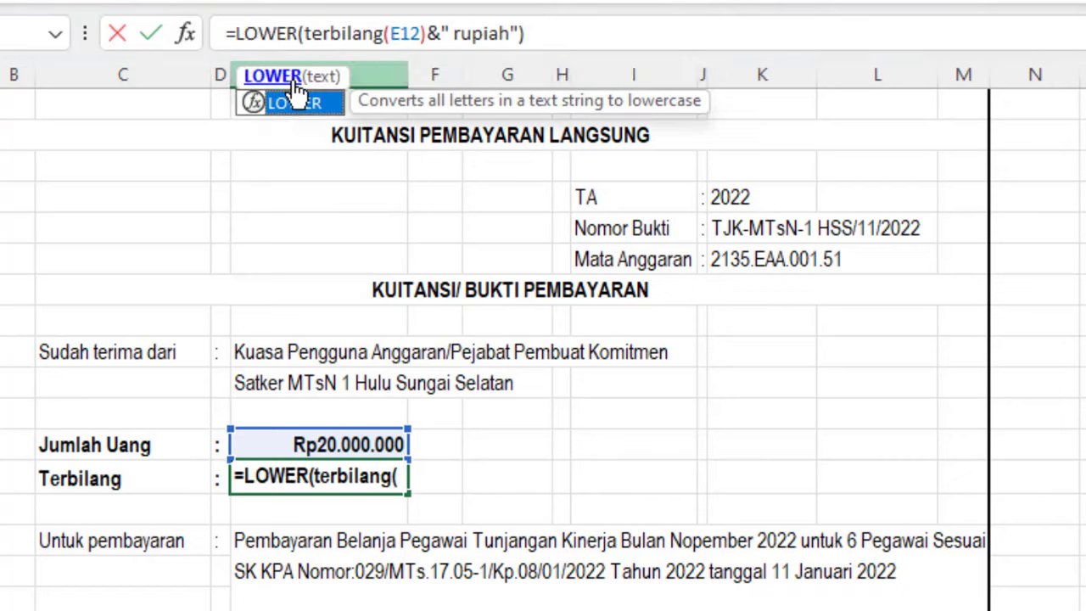
key(Return)
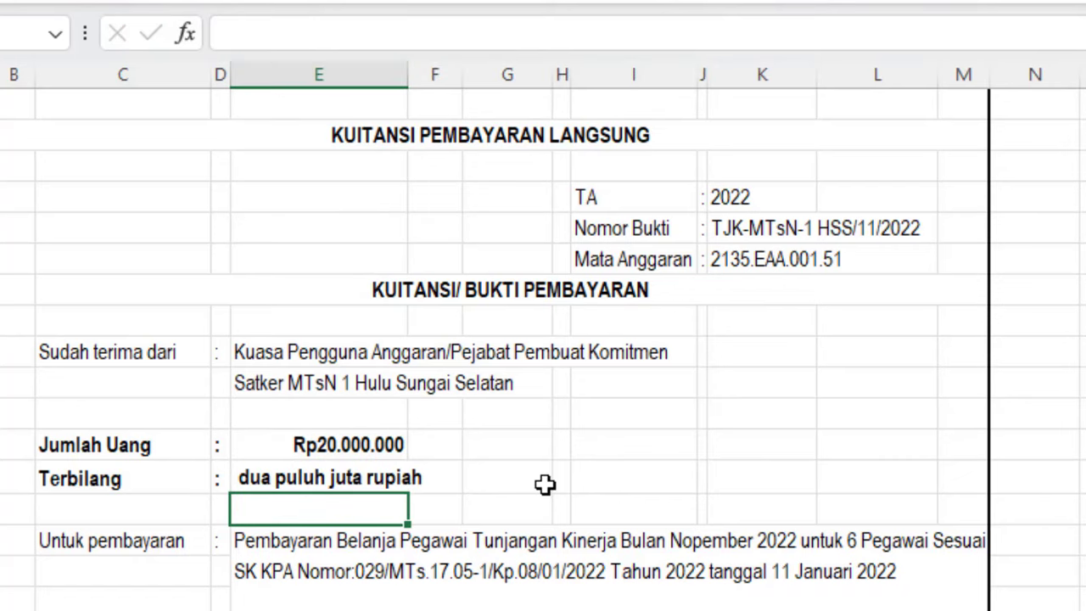
Change the Jumlah Uang amount to Rp2.157.900.000 so Terbilang spells the new figure
click(316, 436)
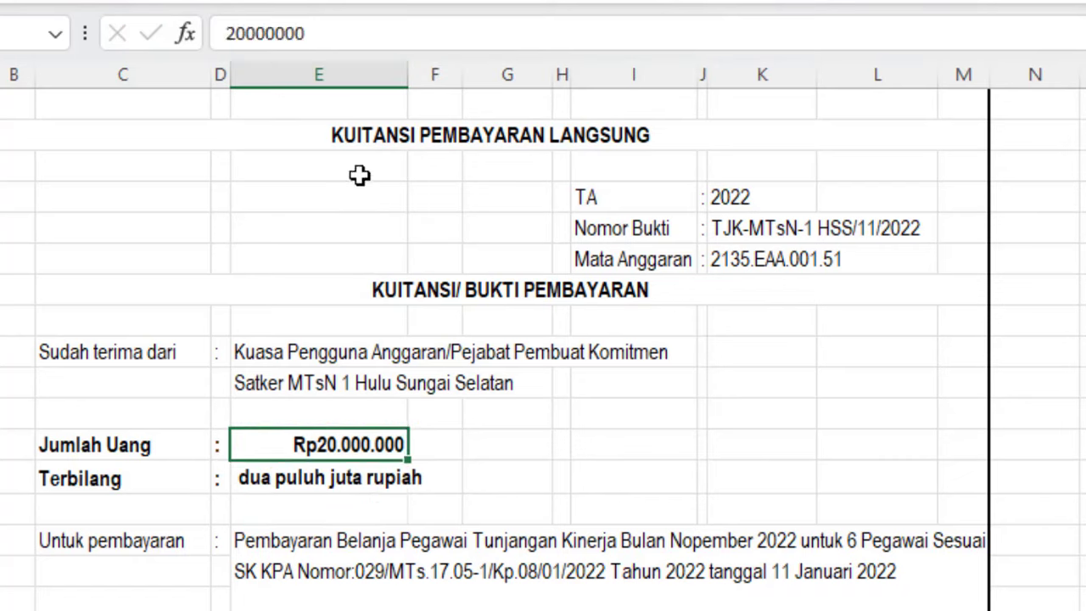
click(314, 34)
key(BackSpace)
key(BackSpace)
key(BackSpace)
key(BackSpace)
key(BackSpace)
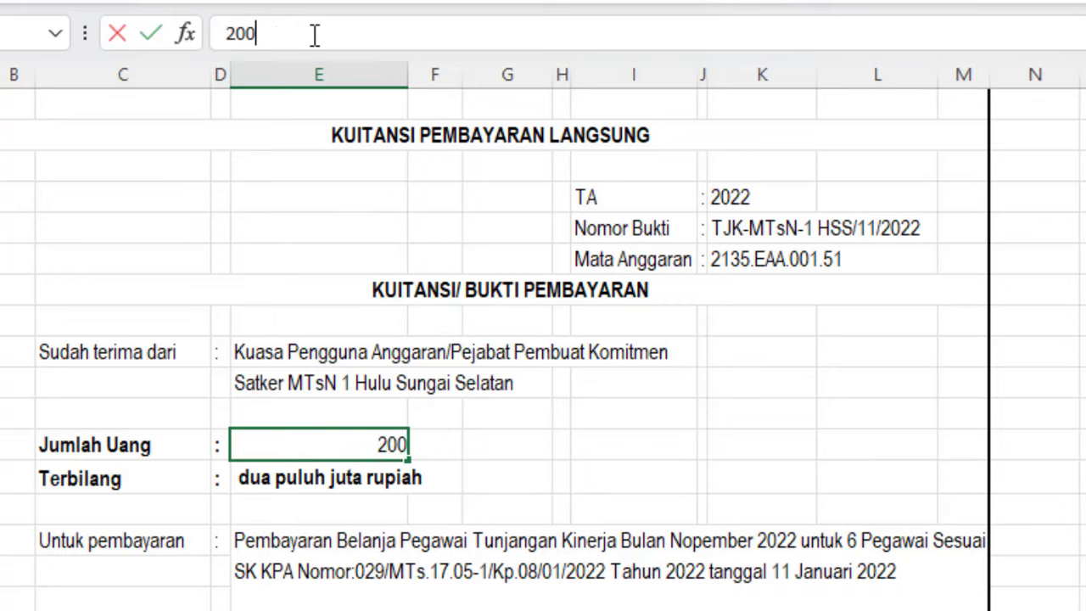
key(BackSpace)
key(BackSpace)
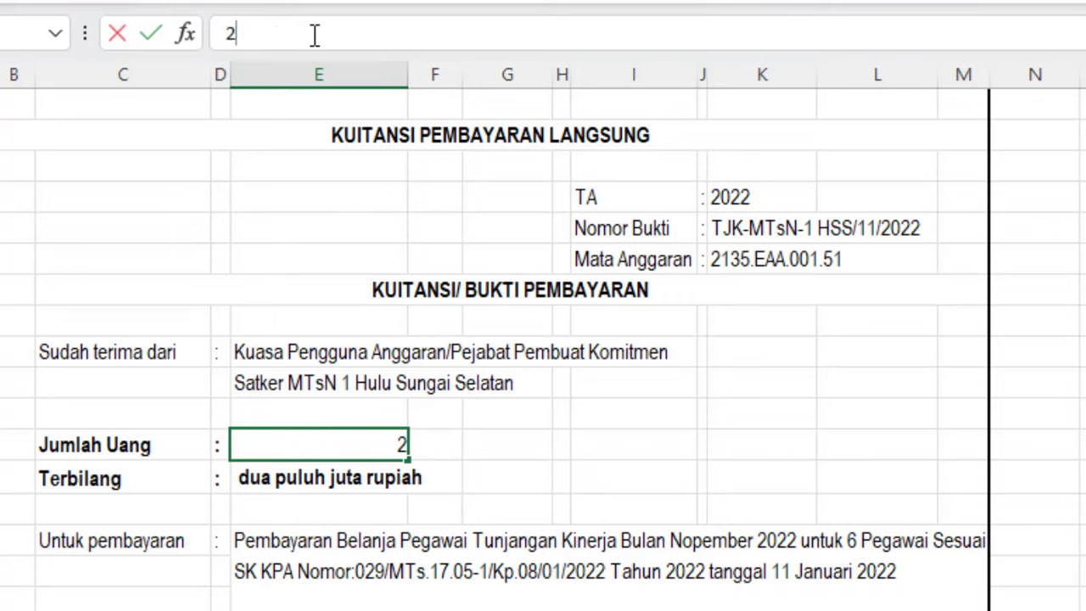
text(157.900.0)
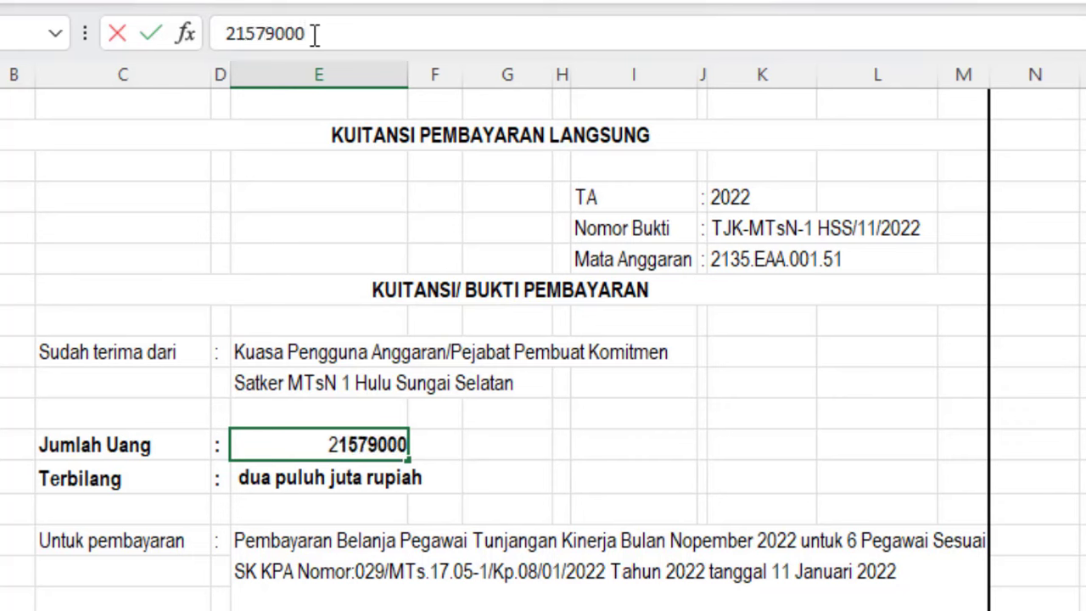
text(00)
key(Return)
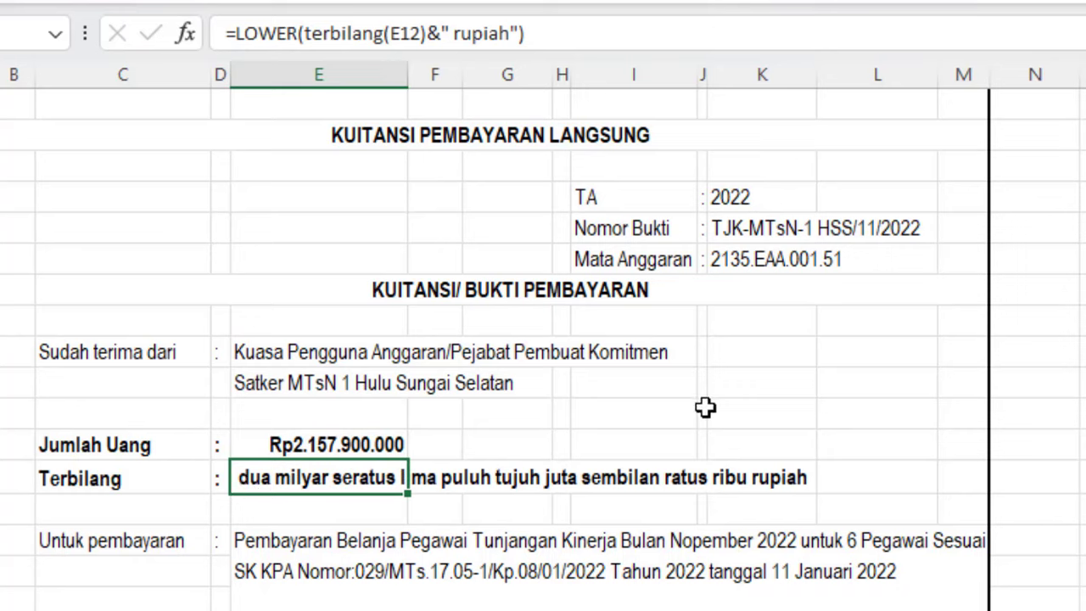
Delete the &" rupiah" suffix from the Terbilang formula and confirm the edit
click(299, 32)
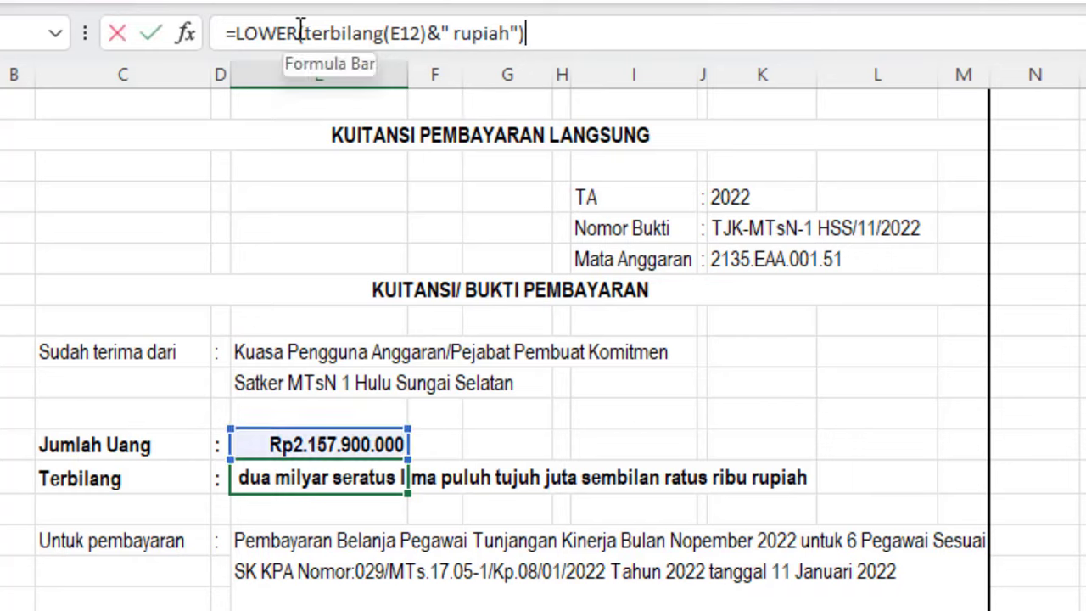
drag(298, 32, 422, 34)
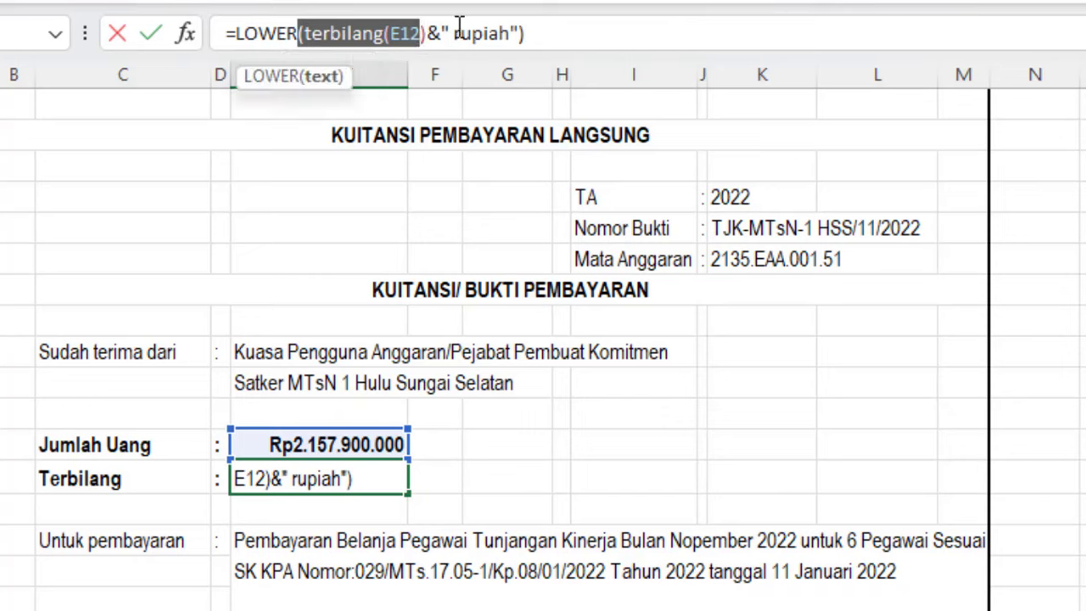
drag(451, 33, 510, 34)
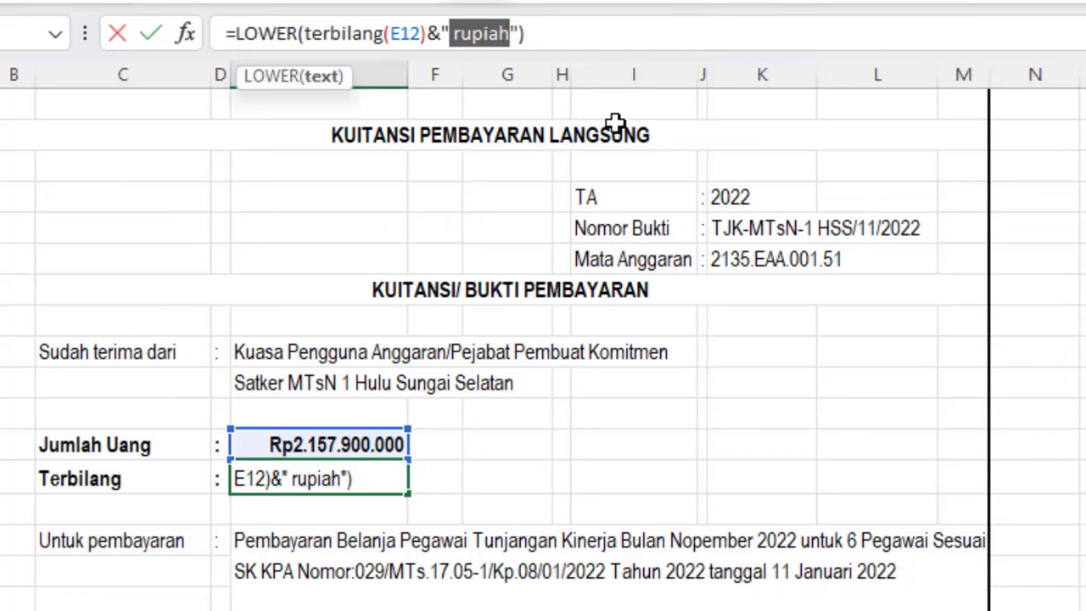
click(518, 34)
key(BackSpace)
key(BackSpace)
key(BackSpace)
key(BackSpace)
key(BackSpace)
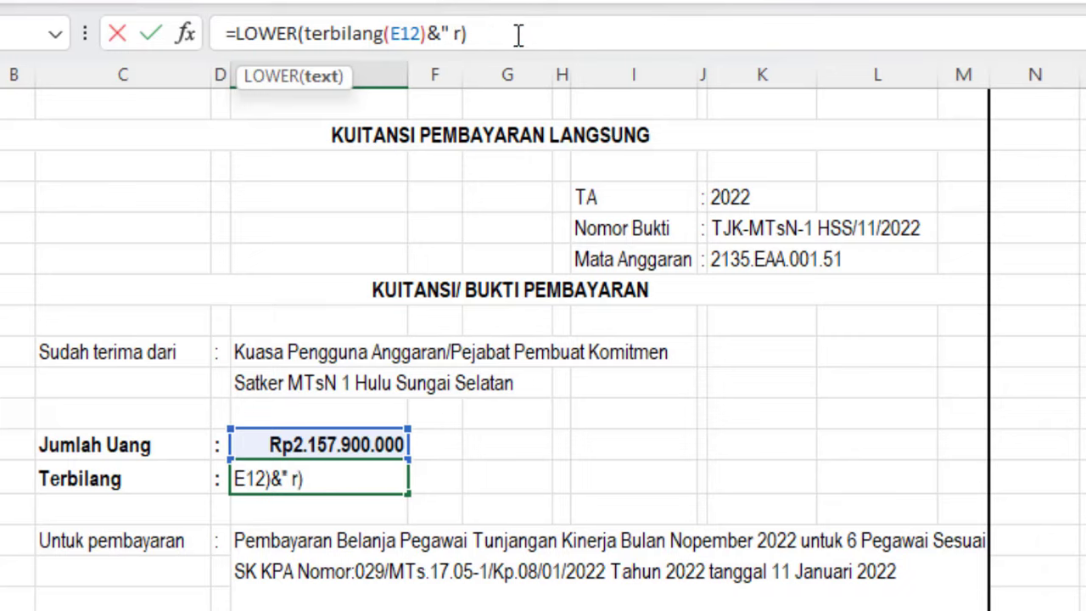
key(BackSpace)
key(BackSpace)
key(BackSpace)
key(BackSpace)
key(Return)
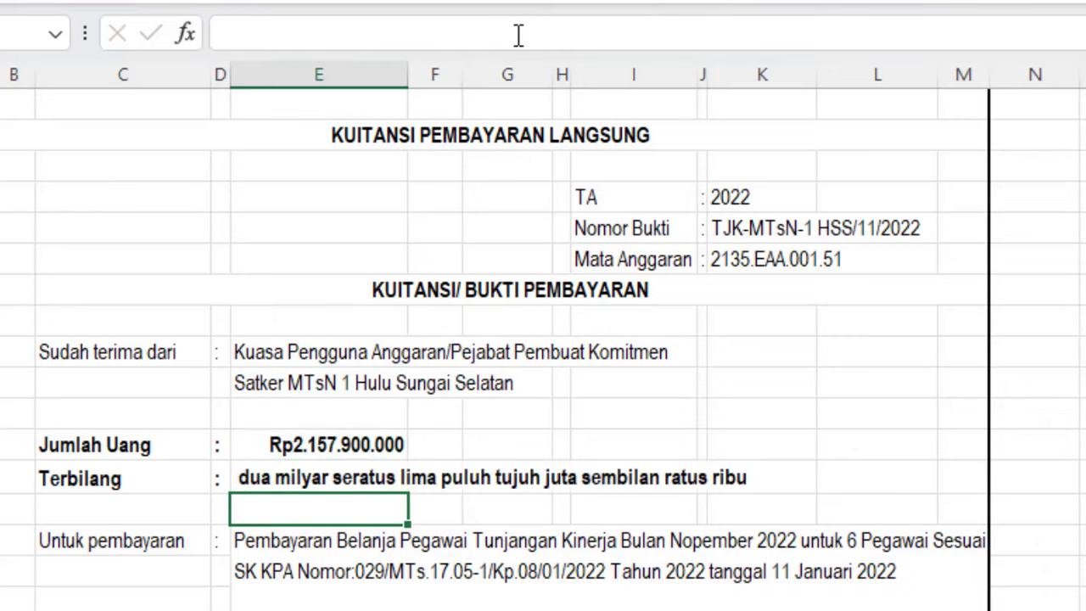
Remove the extra closing parenthesis and accept Excel's correction, leaving =LOWER(terbilang(E12))
click(304, 473)
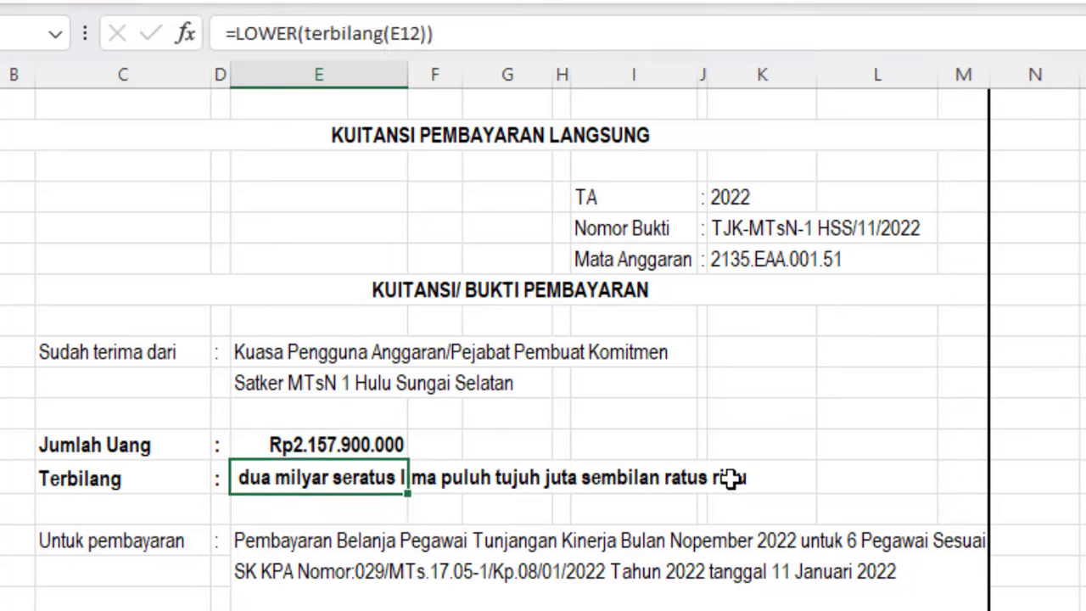
click(445, 24)
key(BackSpace)
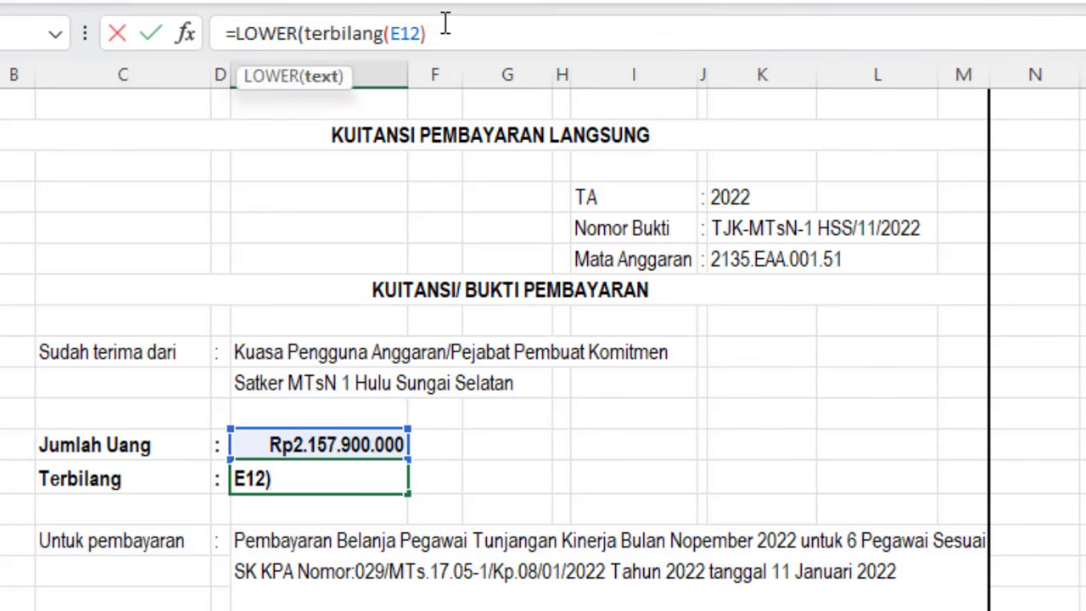
key(Return)
key(Return)
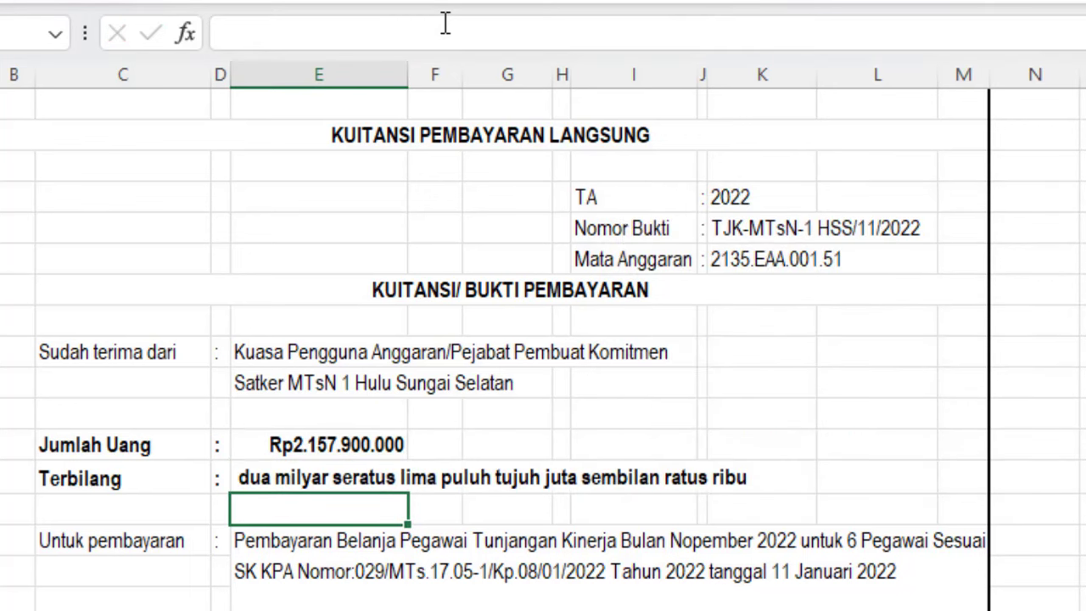
key(Up)
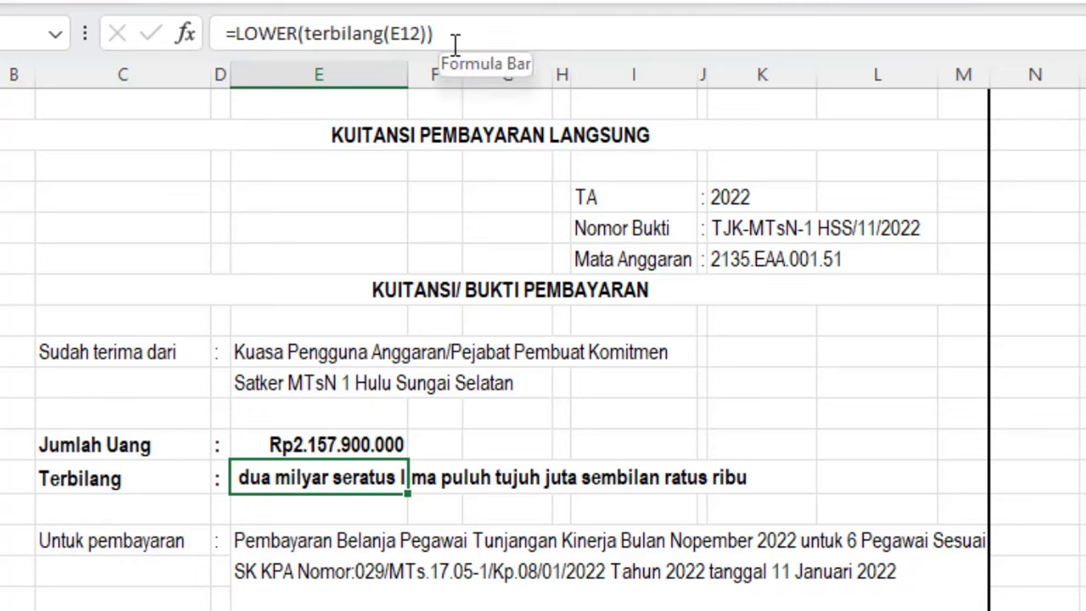
click(431, 32)
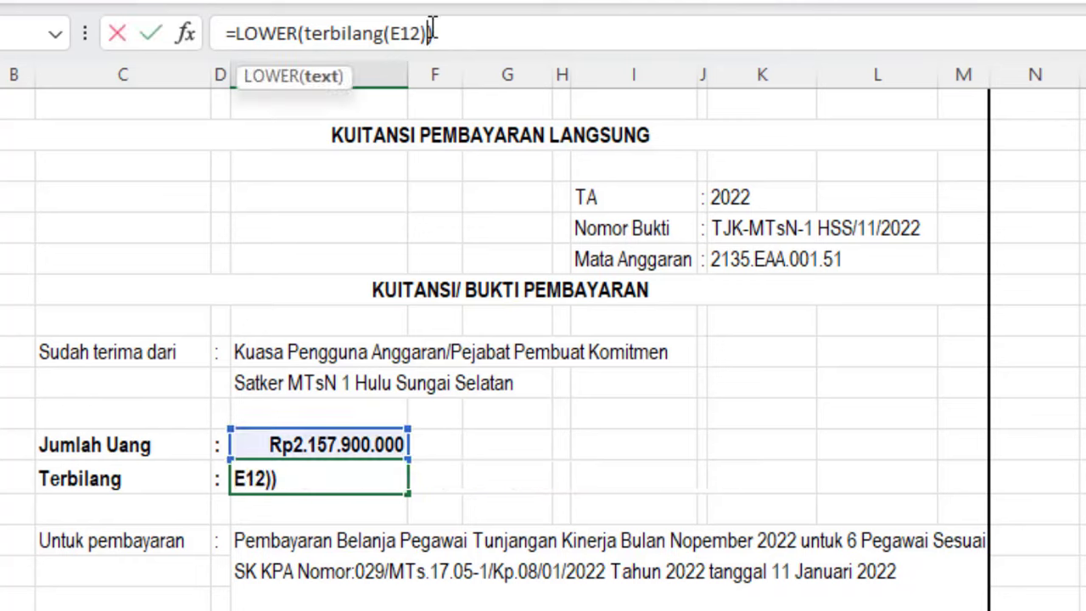
key(Escape)
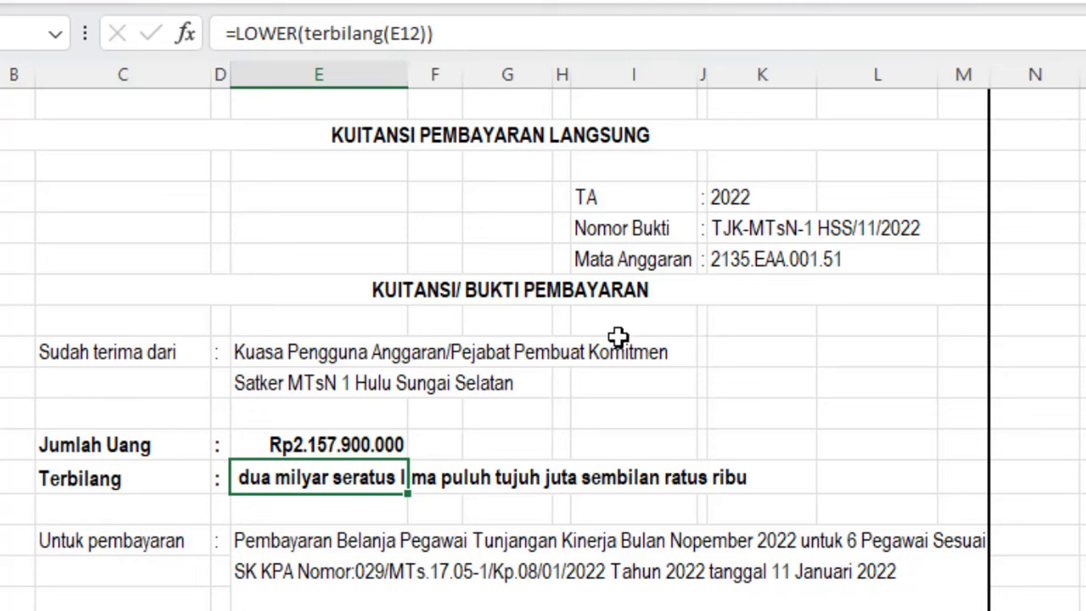